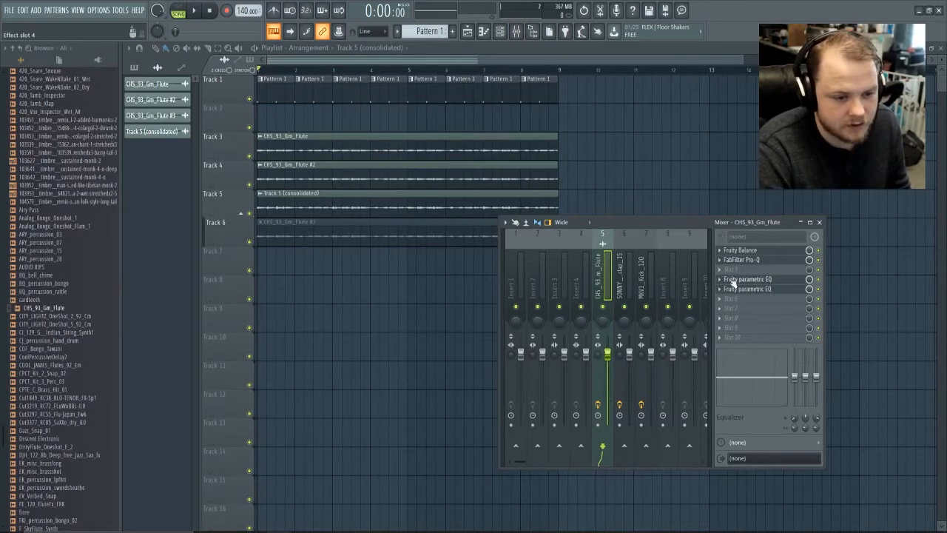
- Save the empty Insert 2 mixer track's state as a mixer preset named untitled
left_click(720, 279)
mouse_move(735, 288)
left_click(540, 262)
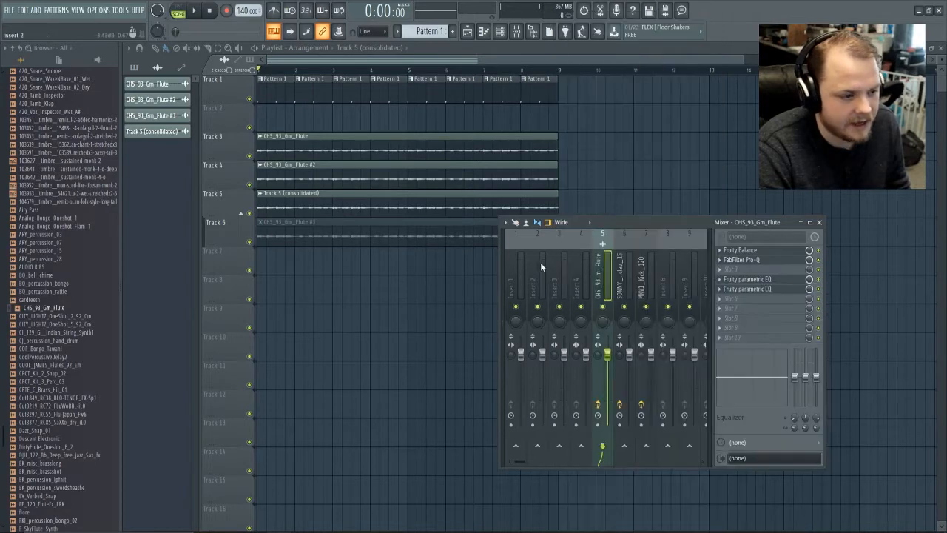
right_click(541, 262)
mouse_move(592, 275)
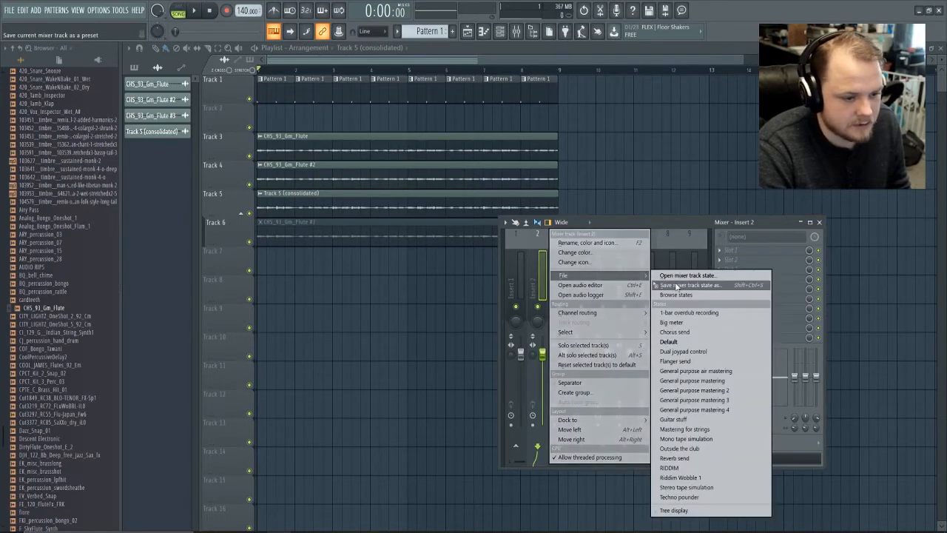
left_click(689, 285)
left_click(390, 211)
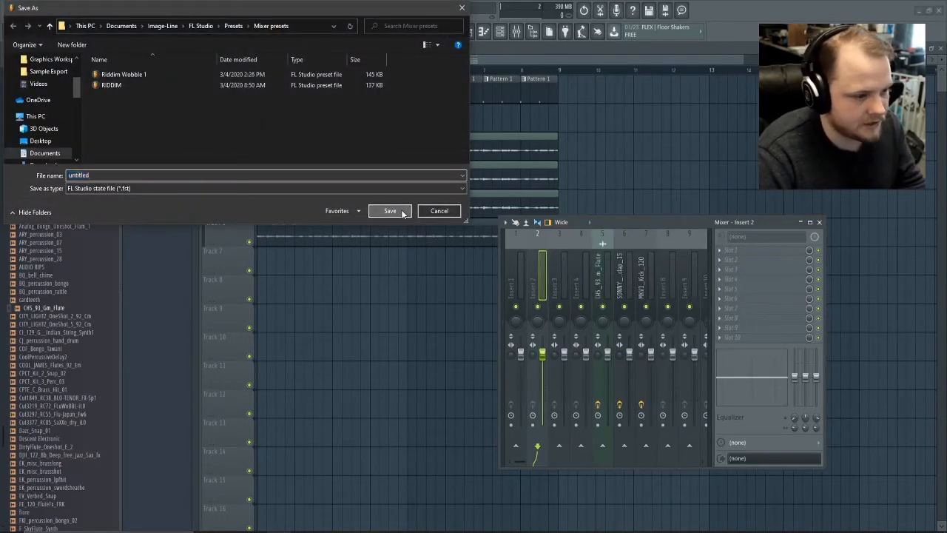
- Load the untitled mixer track state onto the CHS_93_Gm_Flute mixer track to clear its effects and name
right_click(611, 237)
mouse_move(643, 276)
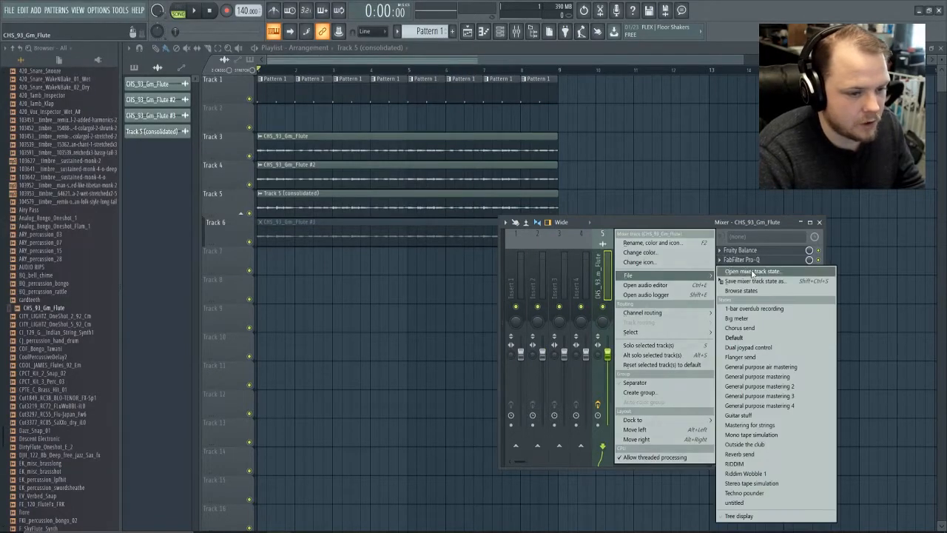
left_click(748, 274)
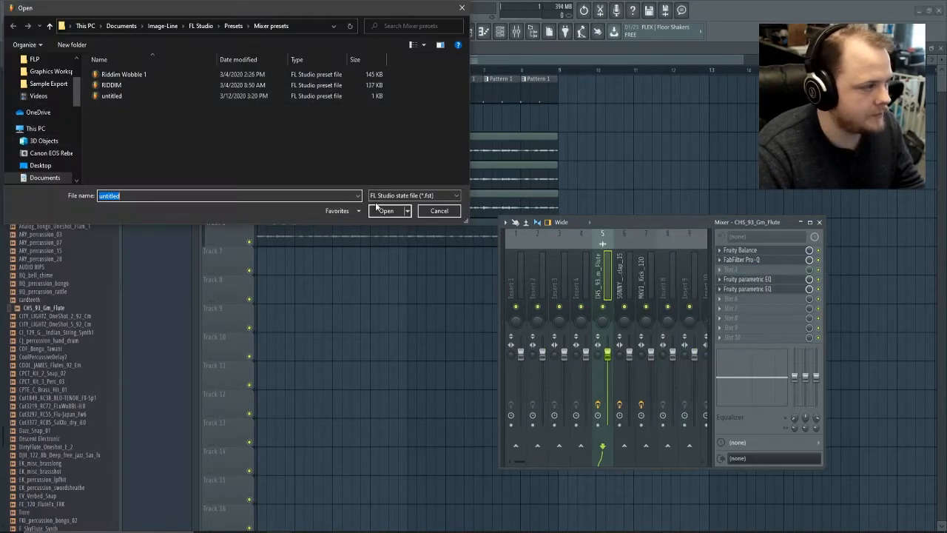
left_click(386, 211)
- Load the untitled mixer track state onto the SONNY_D_clap_15 mixer track
right_click(631, 265)
key("Escape")
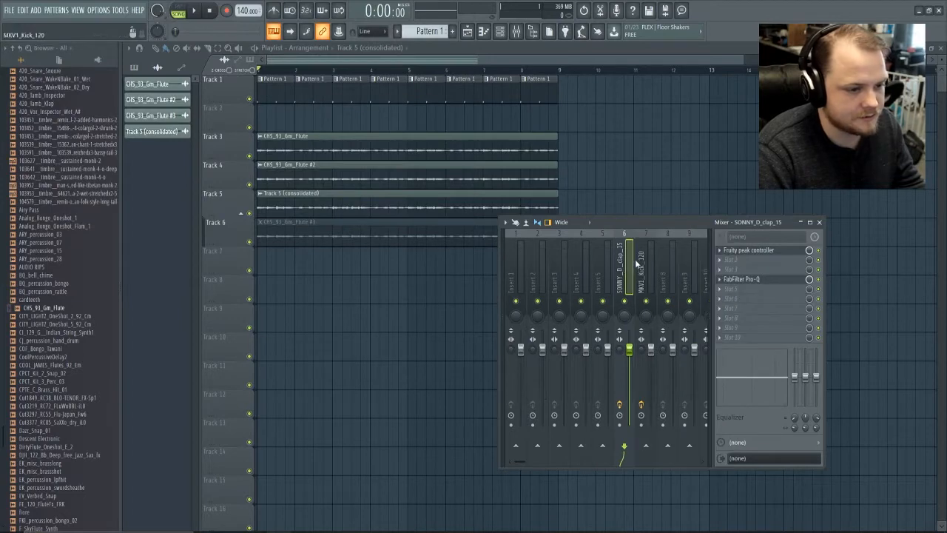
right_click(636, 263)
mouse_move(652, 276)
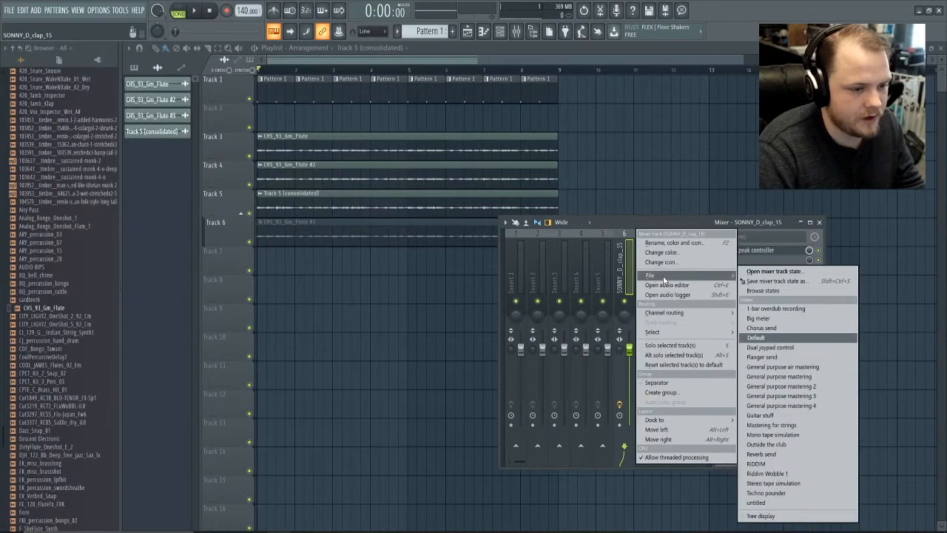
left_click(780, 272)
left_click(387, 211)
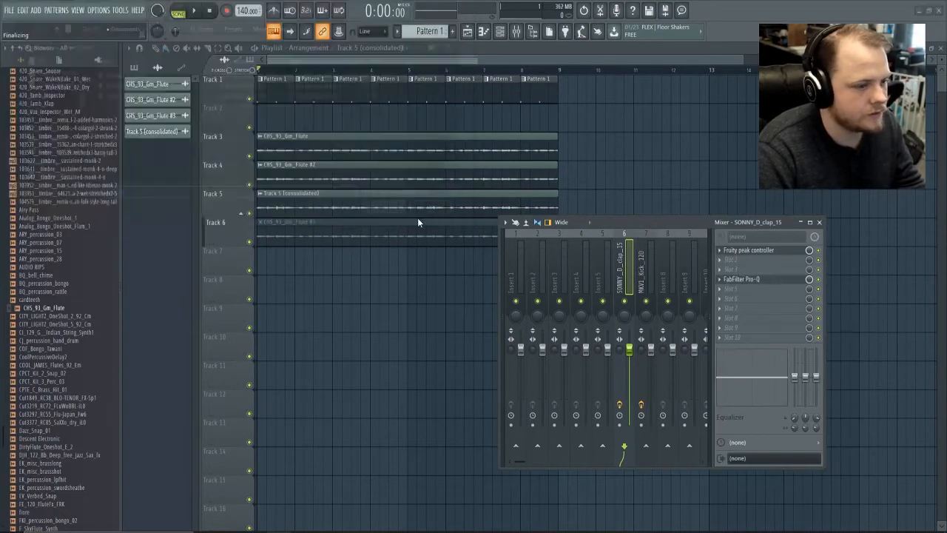
- Load the untitled mixer track state onto the MKV1_Kick_120 mixer track
right_click(645, 275)
mouse_move(688, 275)
left_click(782, 276)
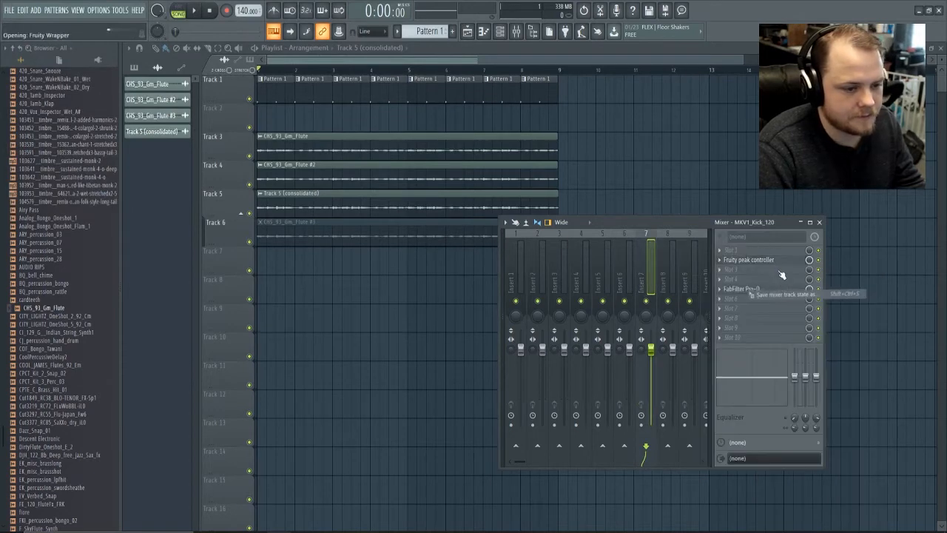
right_click(640, 260)
left_click(774, 273)
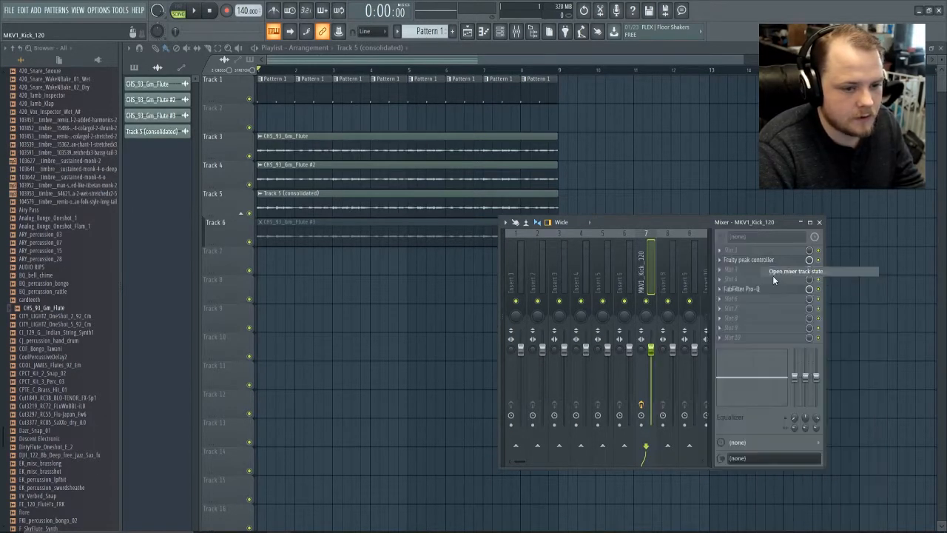
left_click(386, 211)
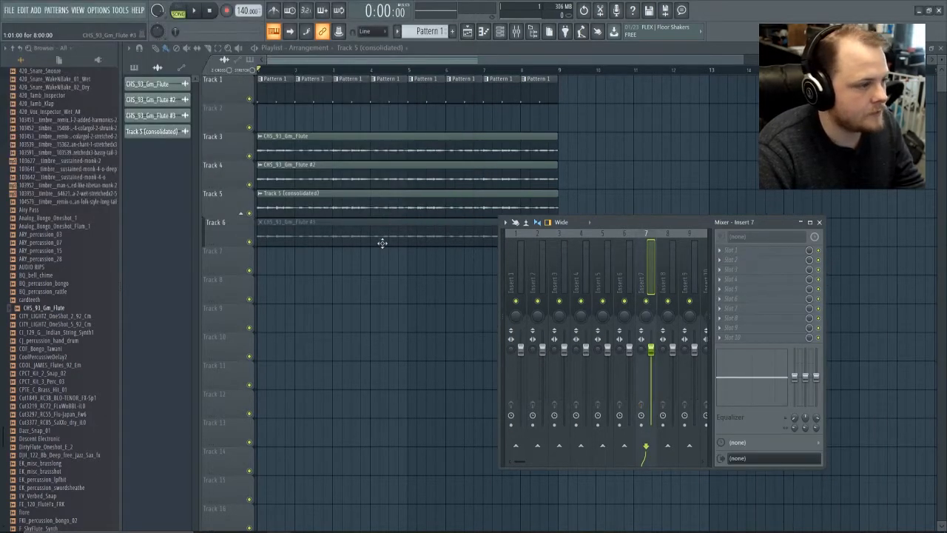
- Clear the mixer track assignments of the Kick, Clap, Hat, Snare, SONNY_D_clap_15 and MKV1_Kick_120 channels in Pattern 1's channel rack
key("F9")
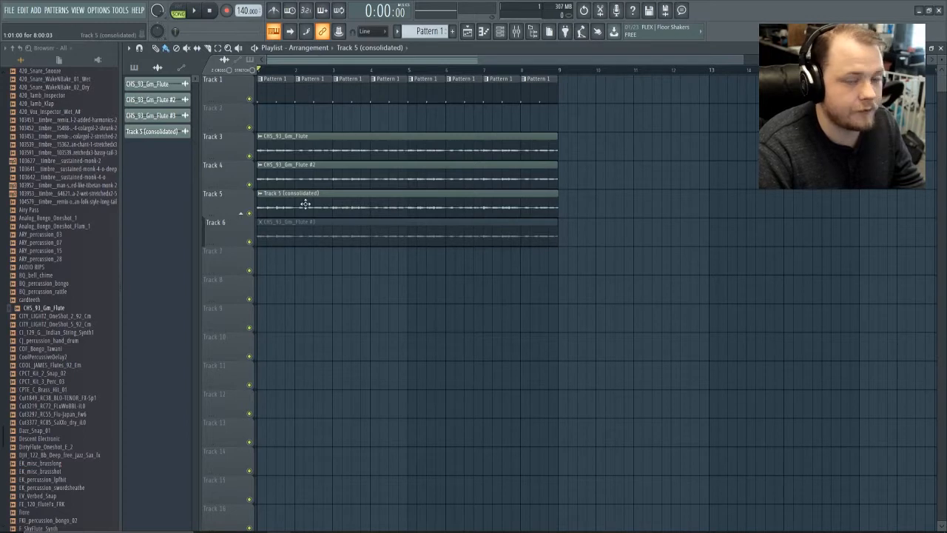
double_click(275, 90)
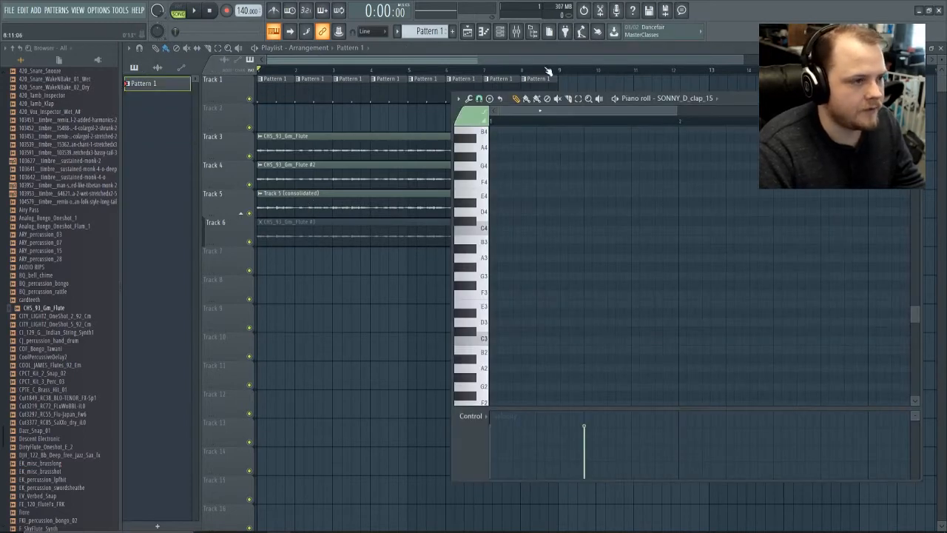
left_click(523, 31)
left_click(519, 31)
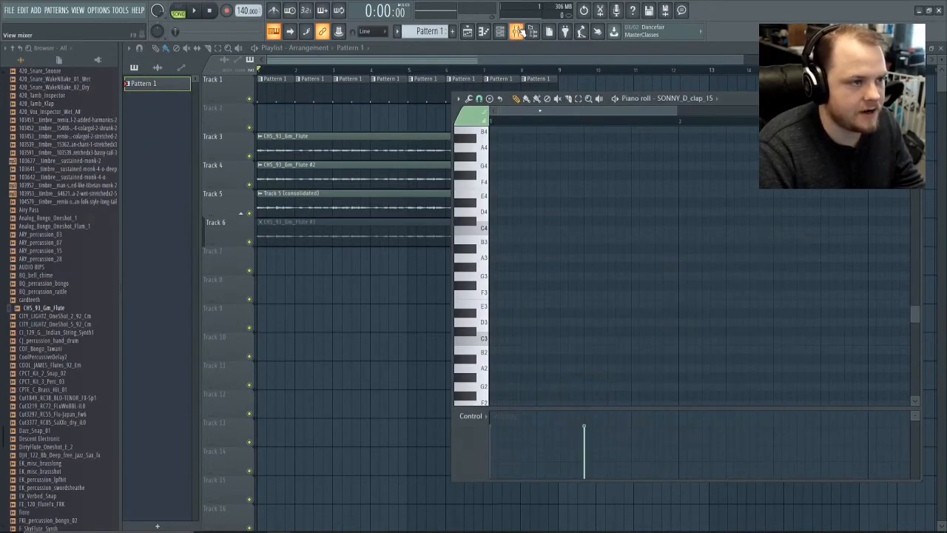
left_click(500, 31)
left_click_drag(619, 152, 431, 252)
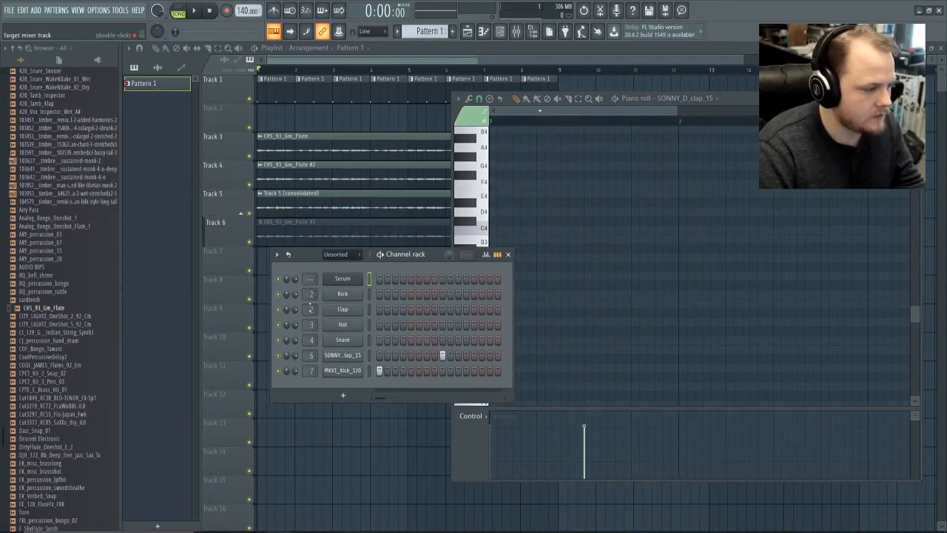
left_click_drag(312, 293, 314, 343)
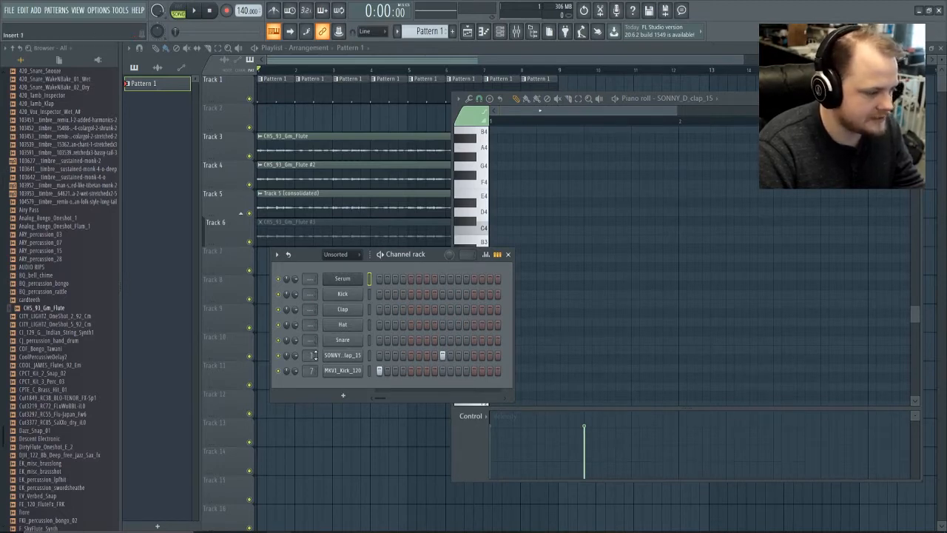
left_click_drag(314, 359, 312, 371)
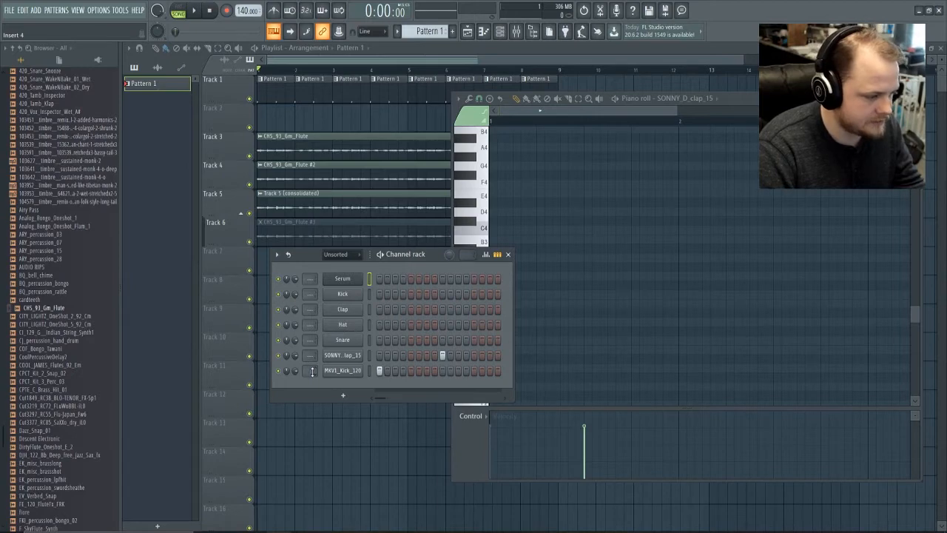
- Route the SONNY_D_clap_15 channel to a free mixer track, inspect it beside the Master, and close the channel settings
left_click(361, 359)
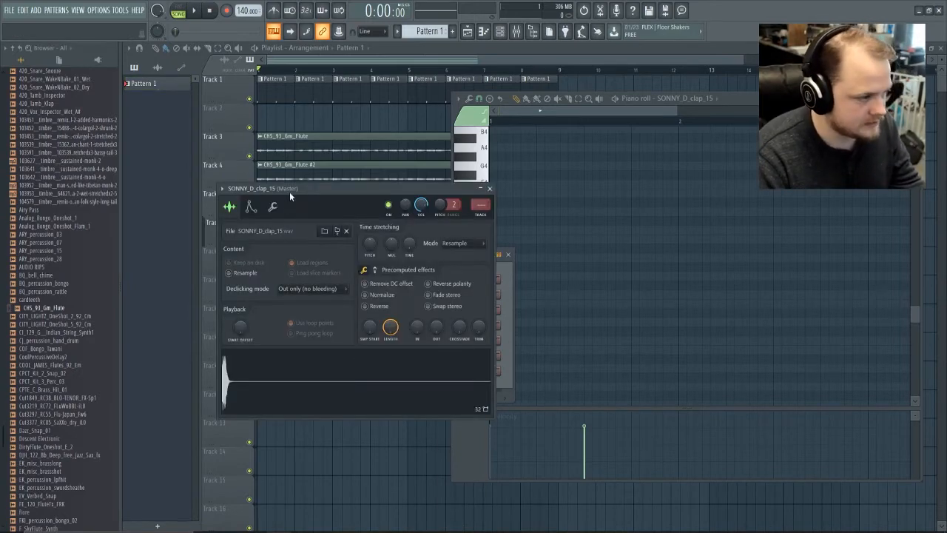
left_click_drag(289, 191, 349, 102)
left_click(283, 100)
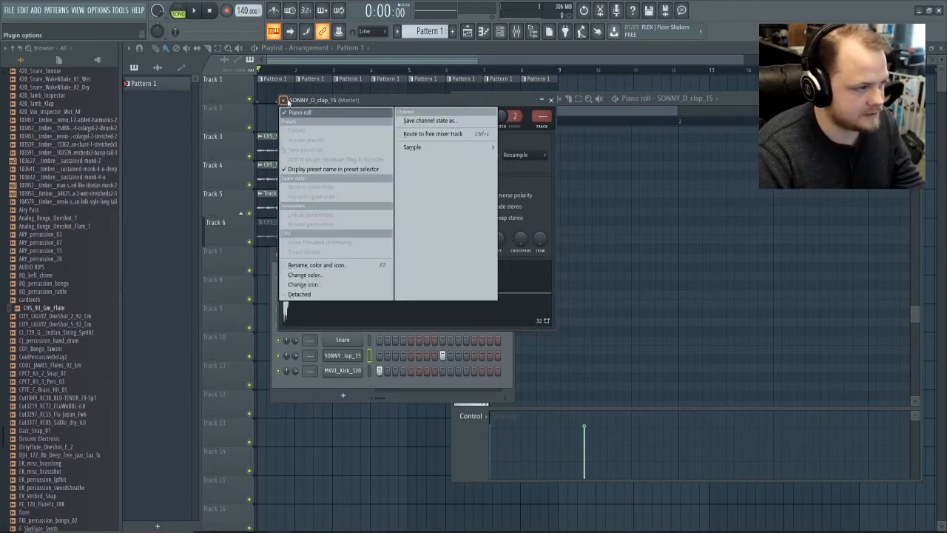
left_click(446, 134)
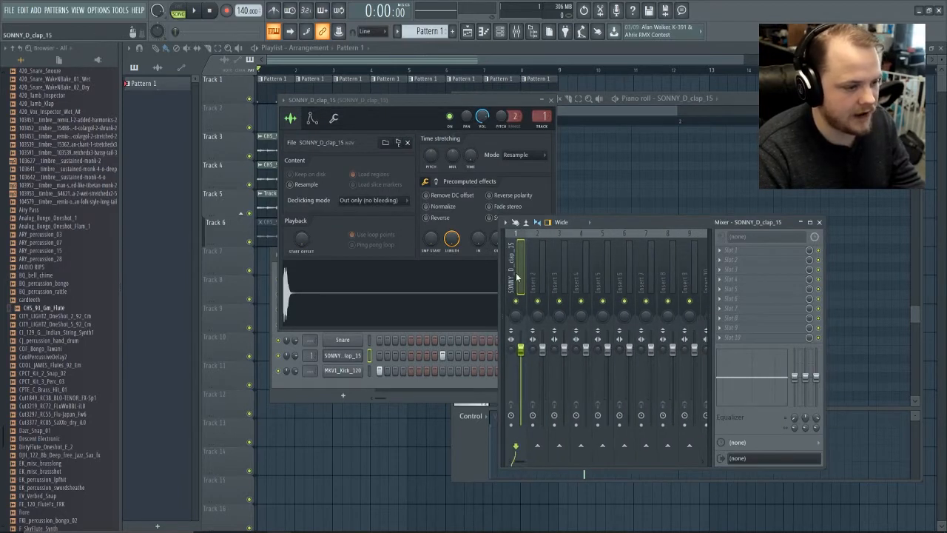
scroll(522, 259, "up", 1)
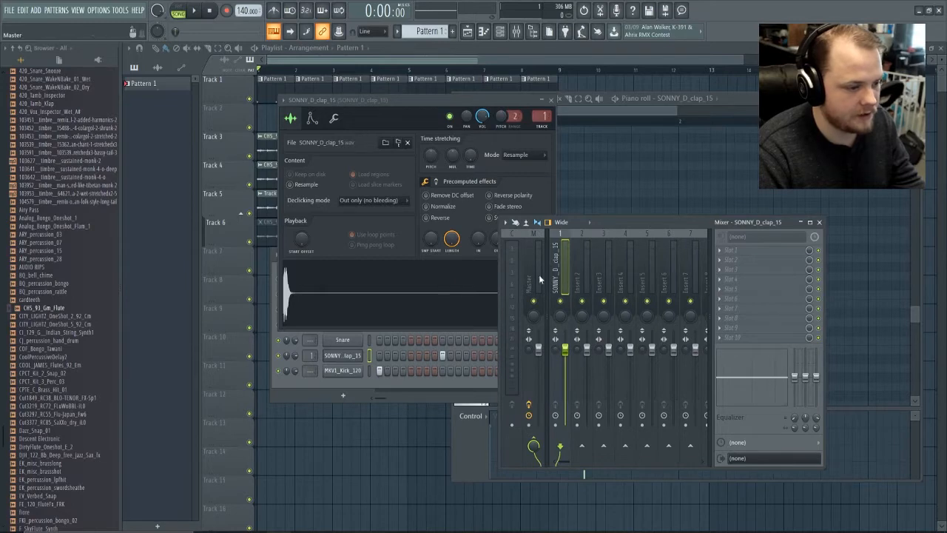
left_click(552, 100)
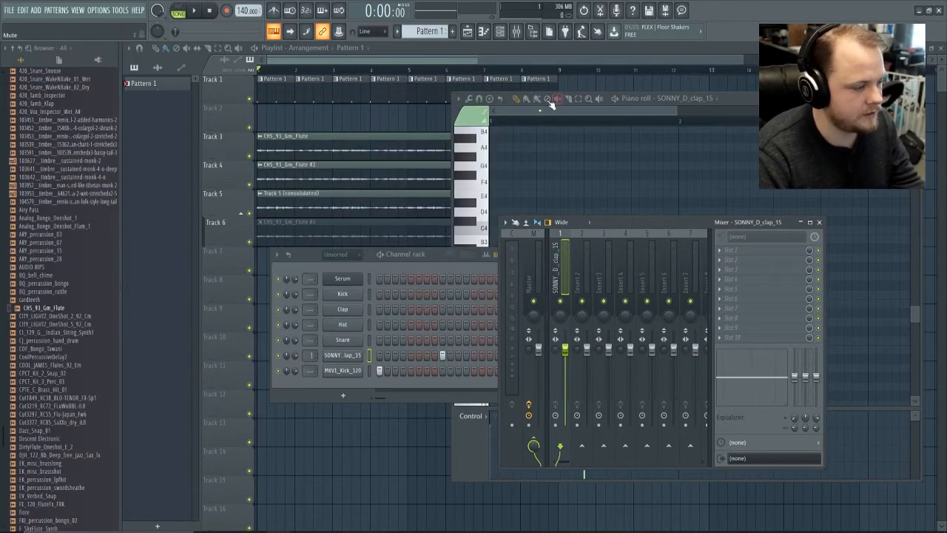
- Route the MKV1_Kick_120 channel to a free mixer track, play the song briefly, and close all windows over the playlist
left_click(351, 374)
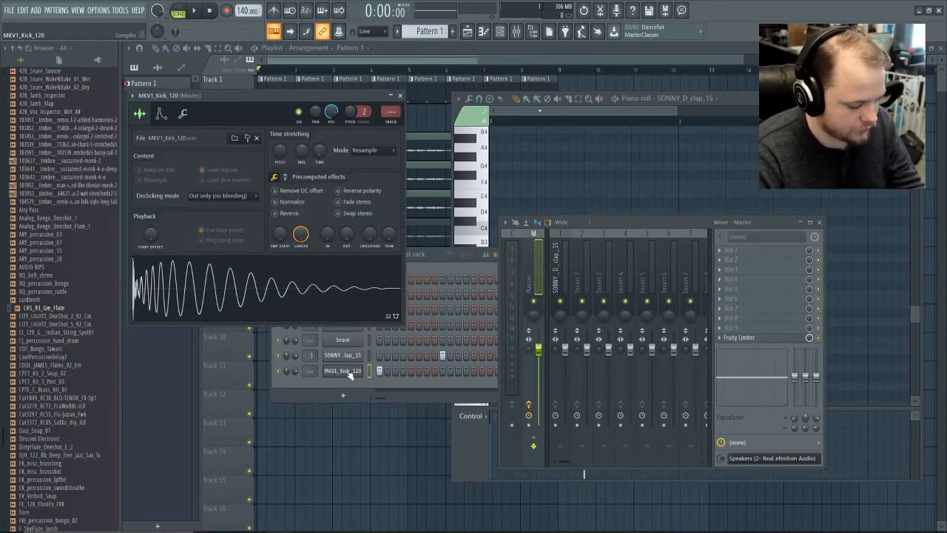
key("ctrl+l")
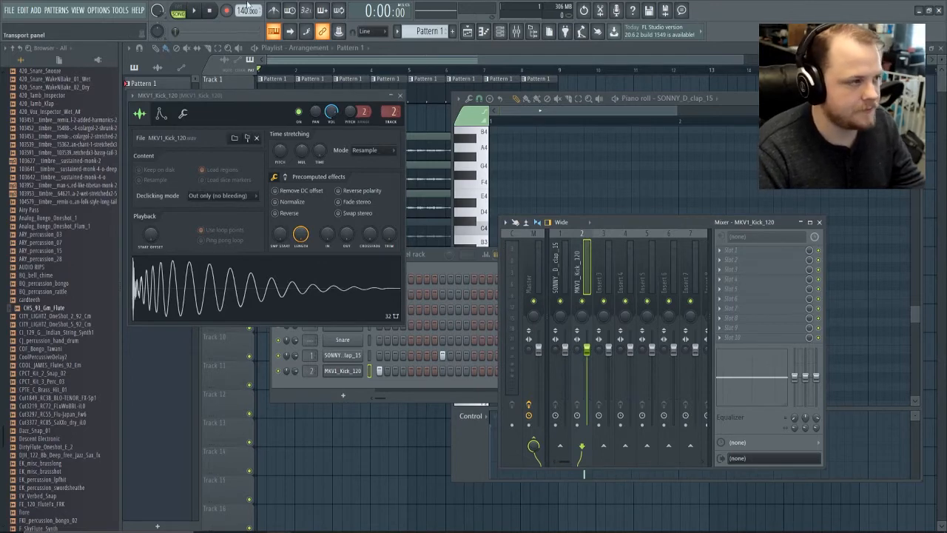
left_click(194, 10)
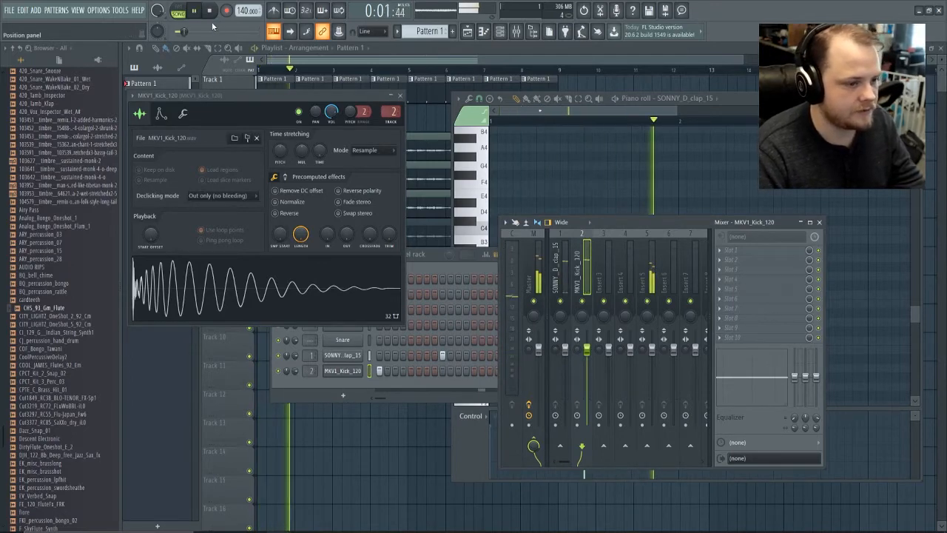
key("space")
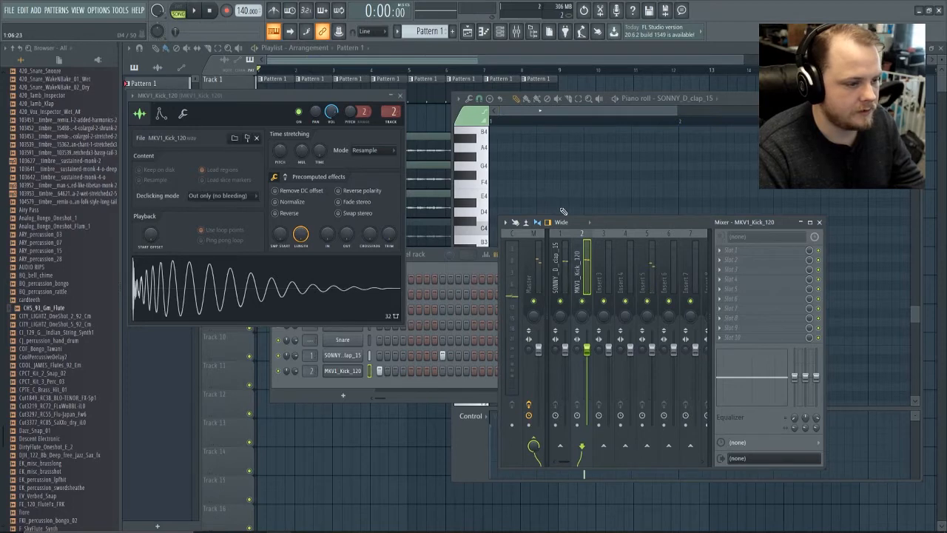
key("F9")
key("F12")
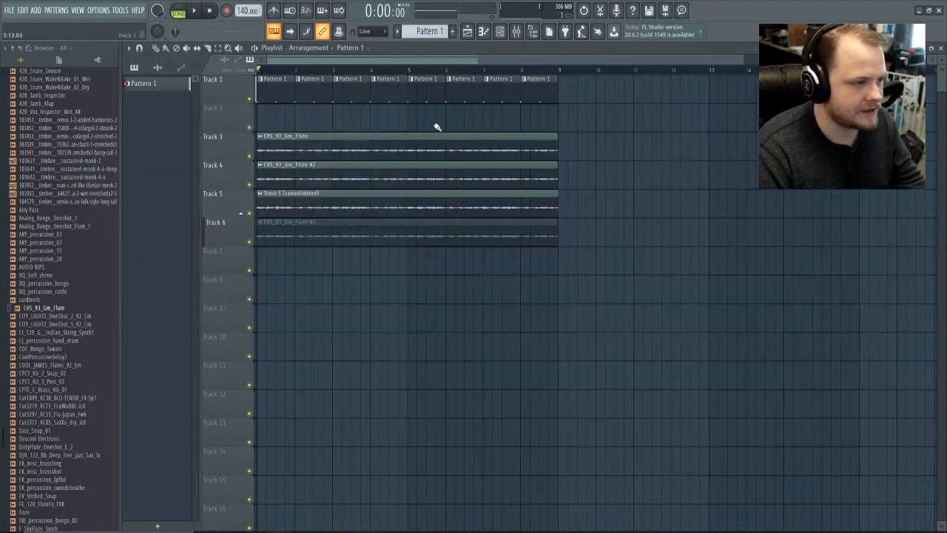
- Route the Track 5 (consolidated), CHS_93_Gm_Flute #2 and CHS_93_Gm_Flute audio clips to mixer track 3
double_click(393, 153)
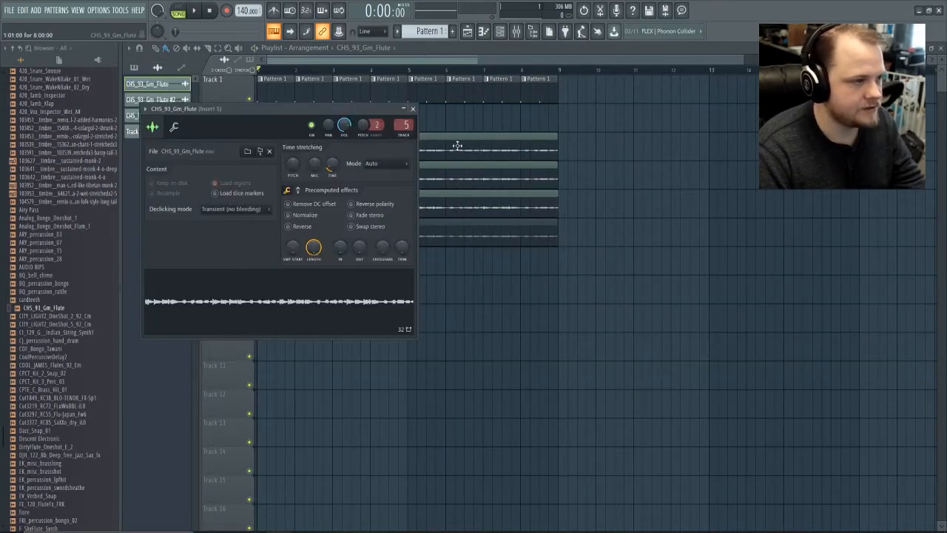
double_click(464, 202)
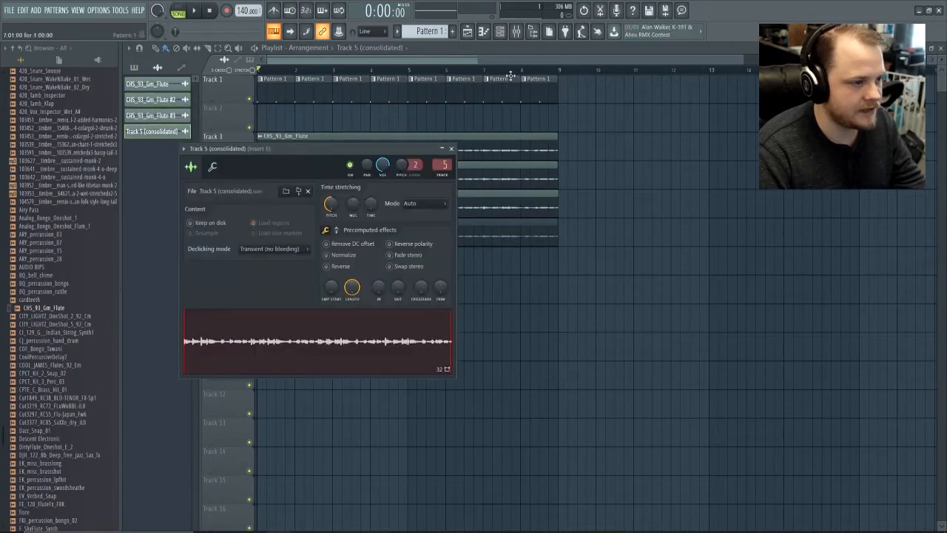
left_click(516, 32)
scroll(443, 164, "down", 2)
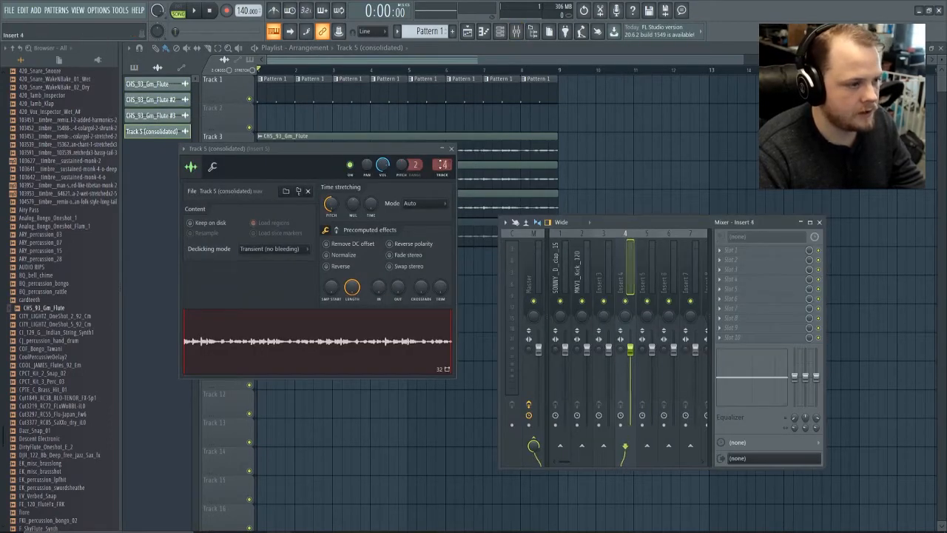
double_click(443, 156)
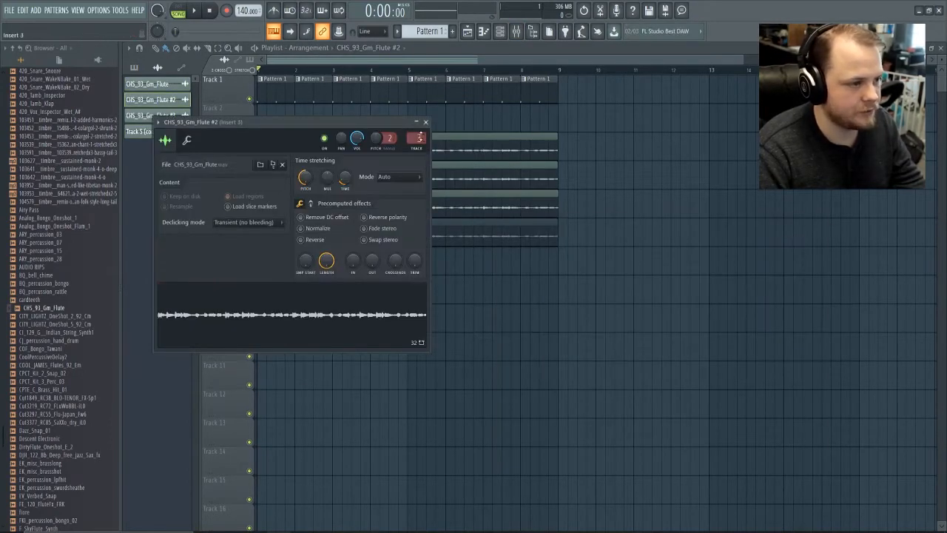
double_click(467, 149)
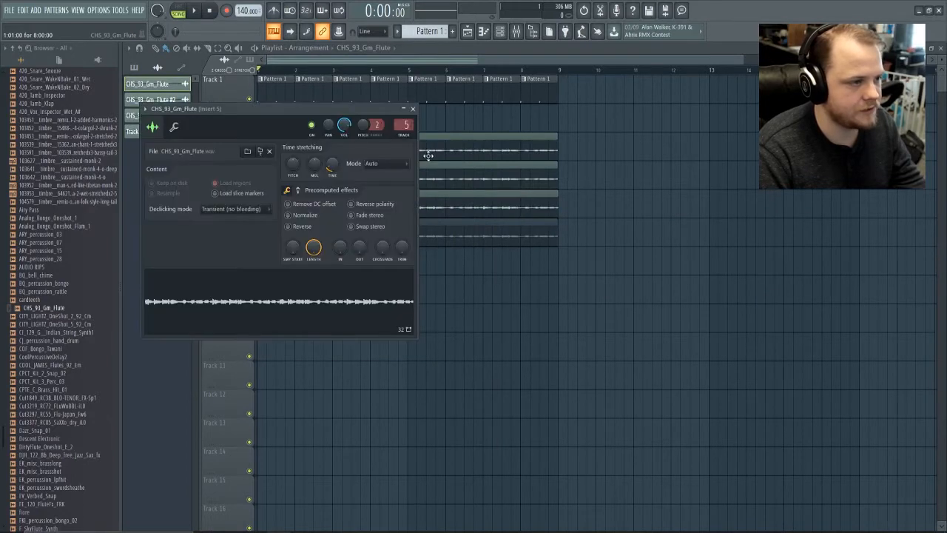
left_click(516, 33)
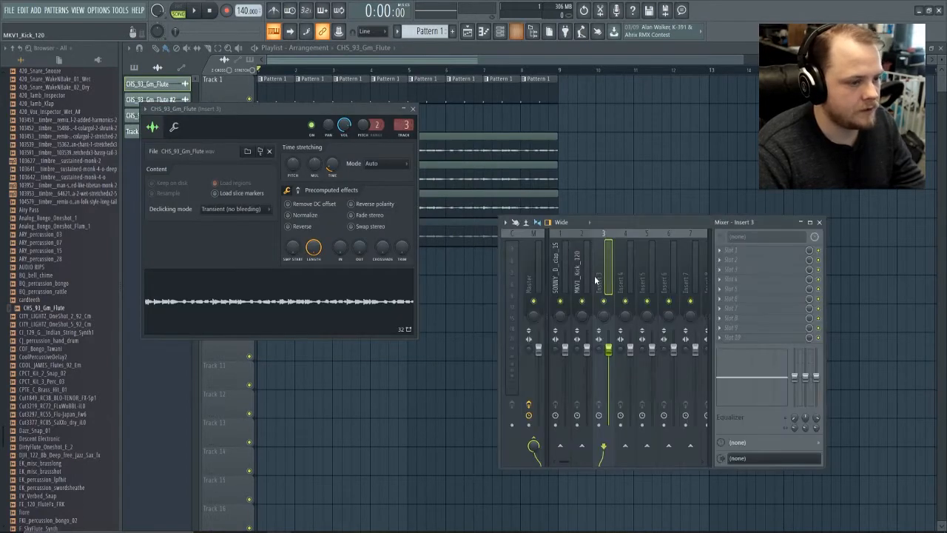
- Play the song briefly with the SONNY_D_clap_15 mixer track selected to check the levels on the newly routed tracks
left_click(557, 248)
key("space")
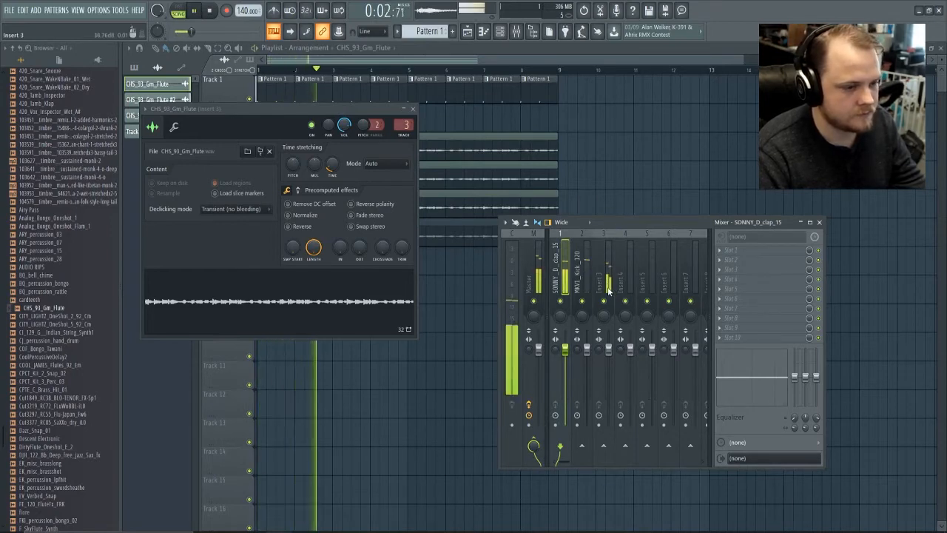
key("space")
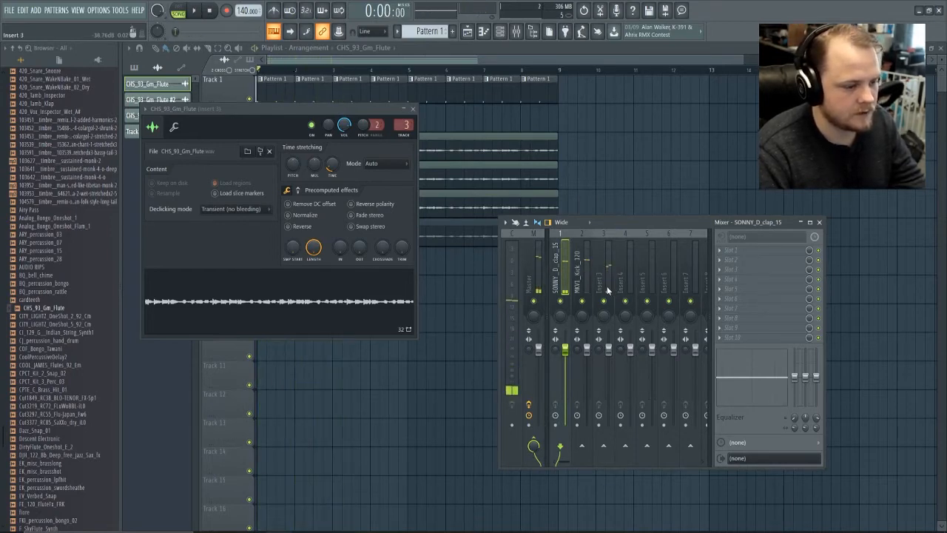
- Close the flute channel settings and load Fruity Peak Controller in the first effect slot of the SONNY_D_clap_15 mixer track
left_click(413, 109)
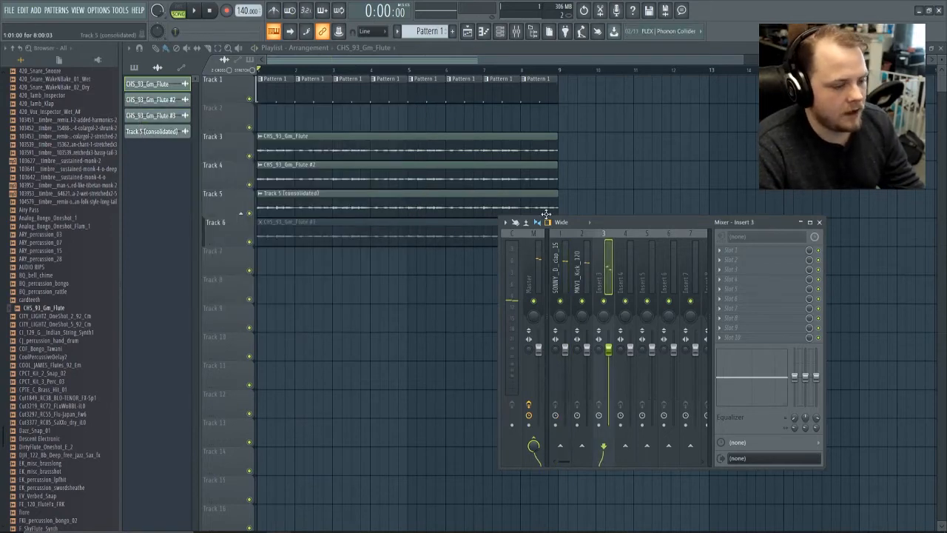
left_click(564, 271)
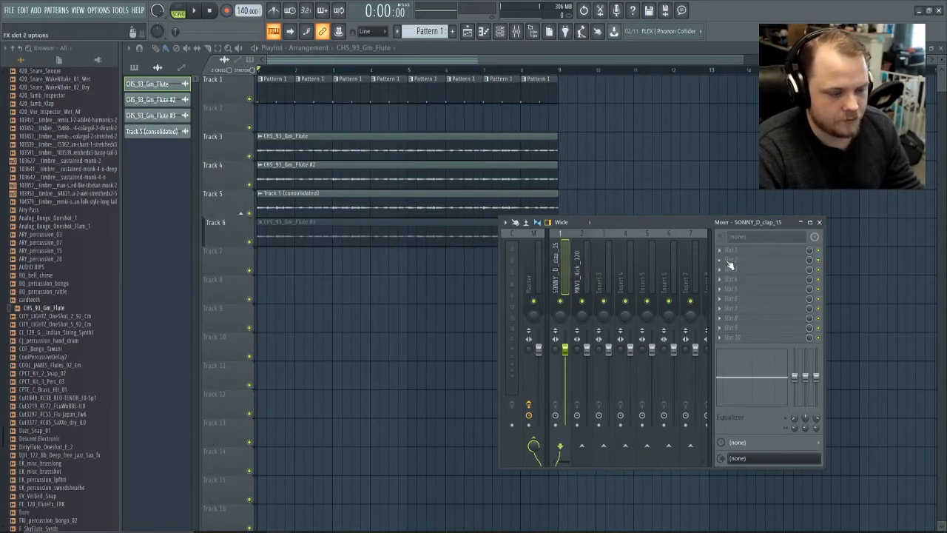
left_click(731, 252)
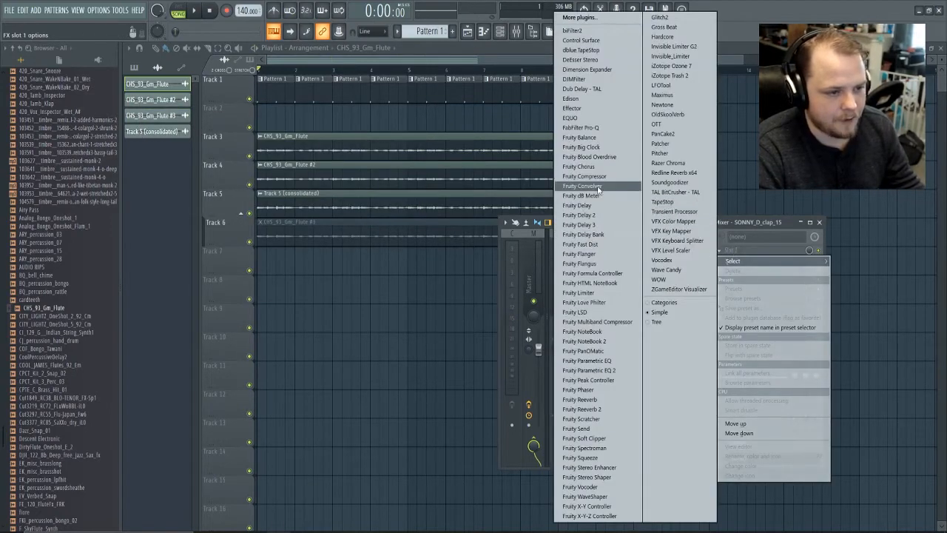
left_click(596, 380)
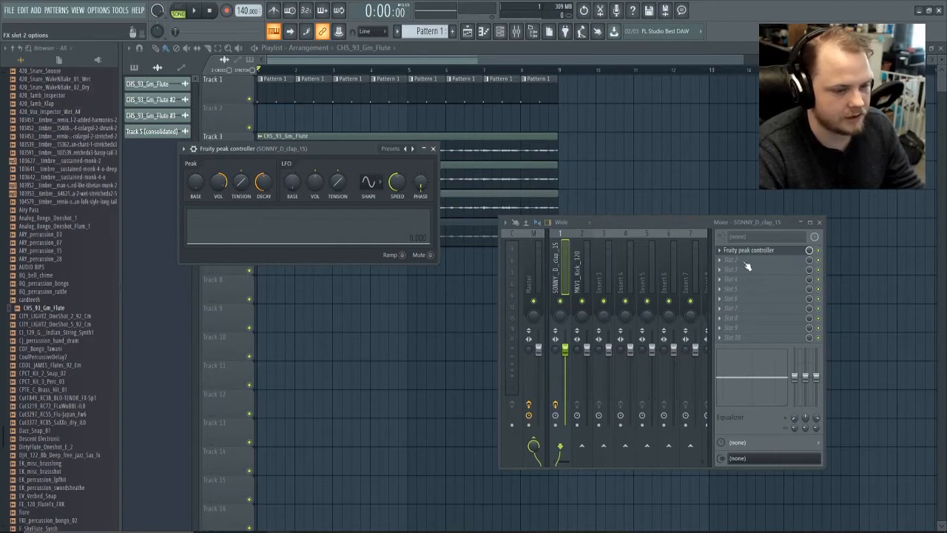
- Play the song briefly twice to watch how the peak controller graph reacts to the clap
key("space")
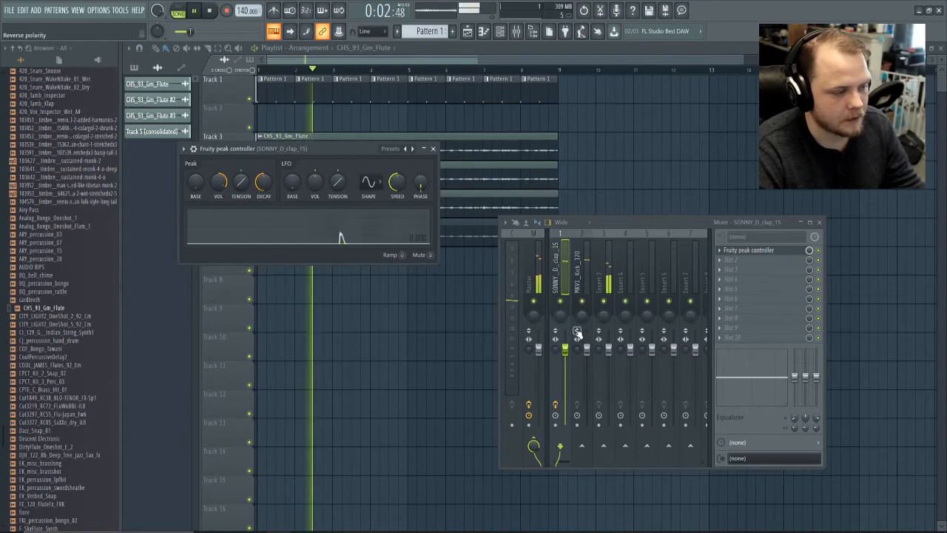
key("space")
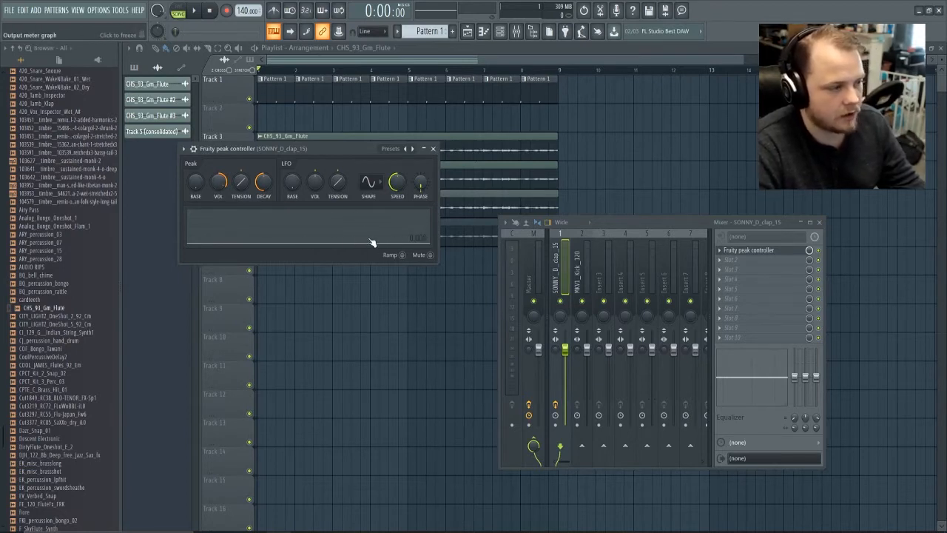
key("space")
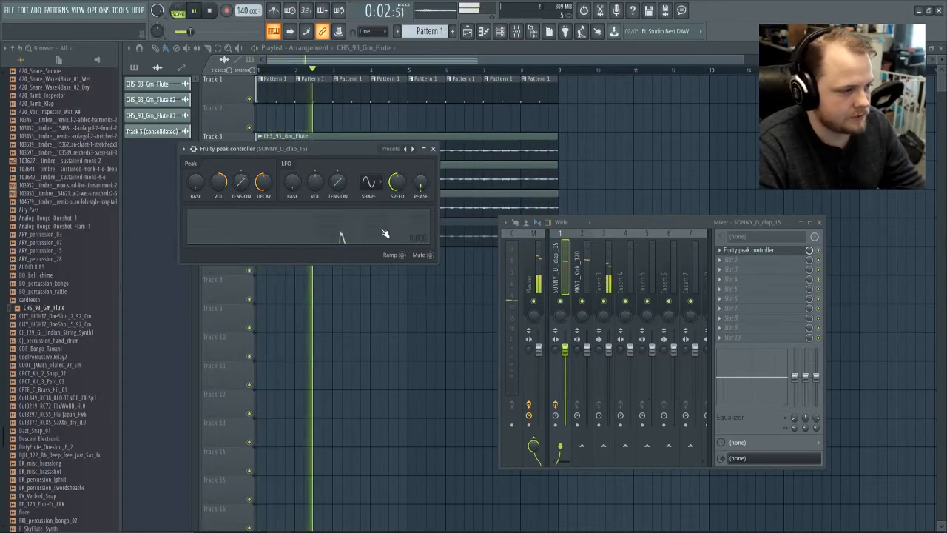
key("space")
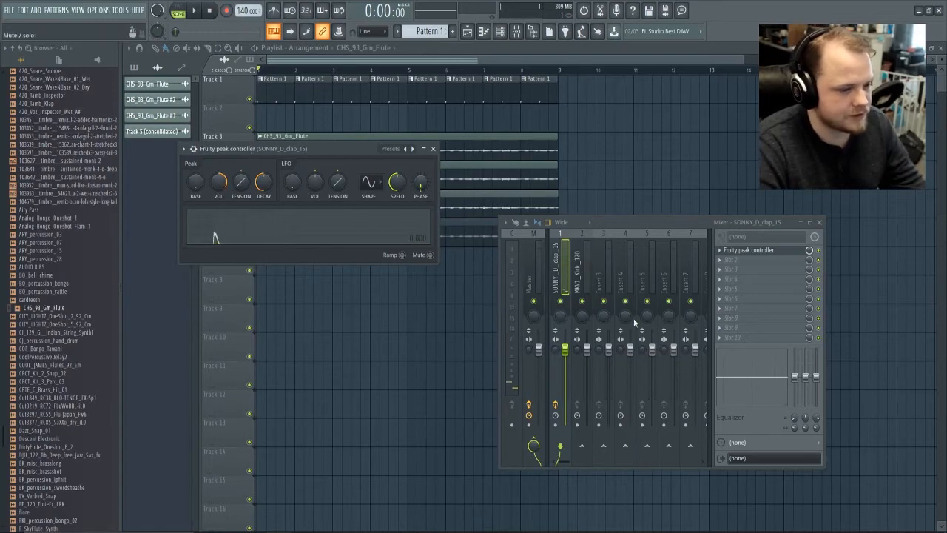
- Load Fruity Balance in the first effect slot of mixer track Insert 3 and move its window clear of the peak controller
left_click(599, 281)
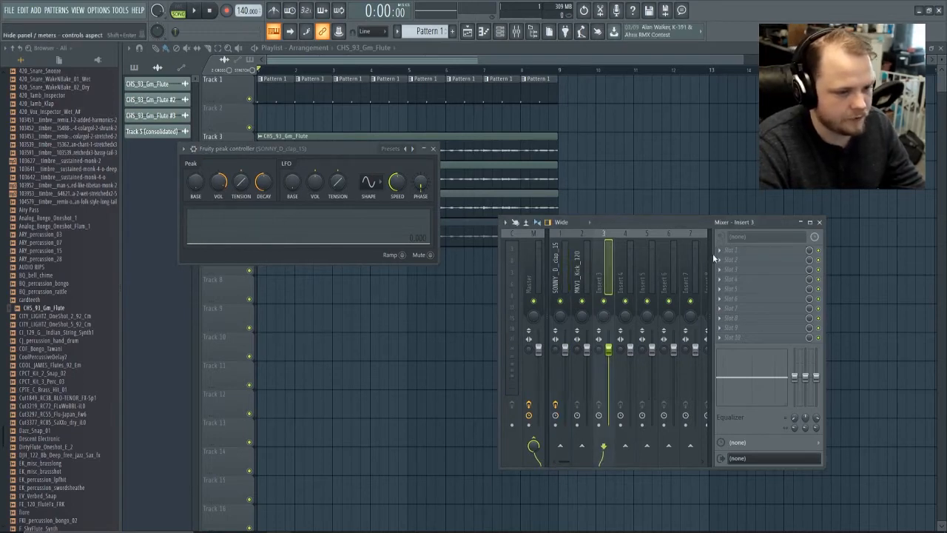
left_click(720, 255)
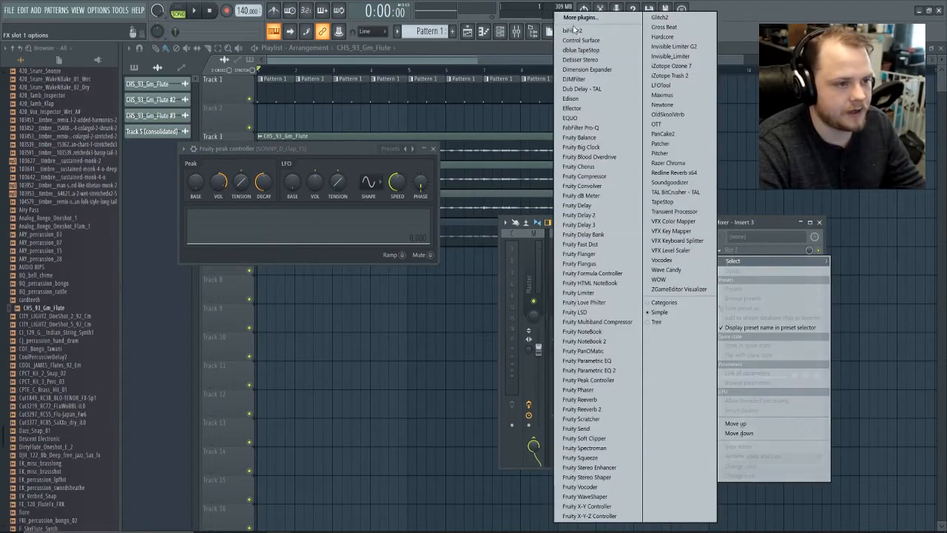
left_click(582, 137)
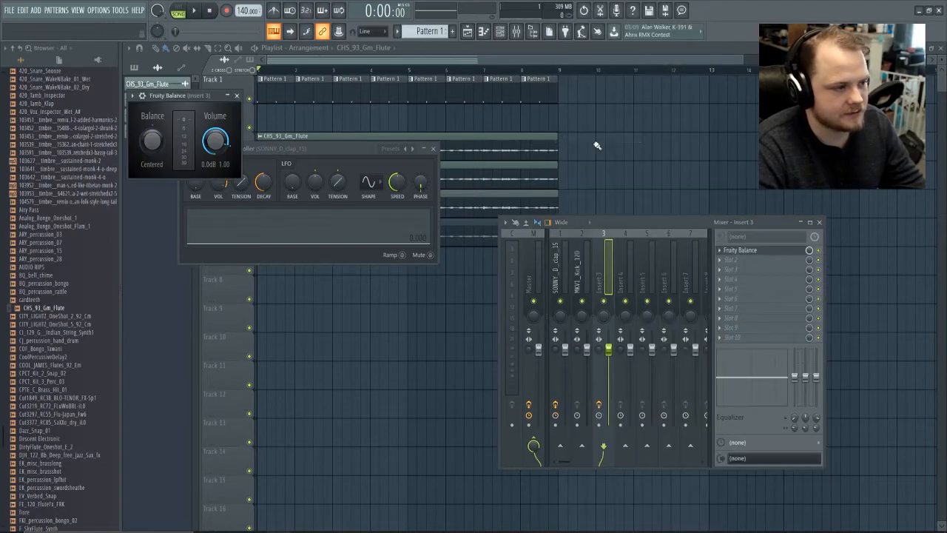
left_click_drag(177, 98, 759, 119)
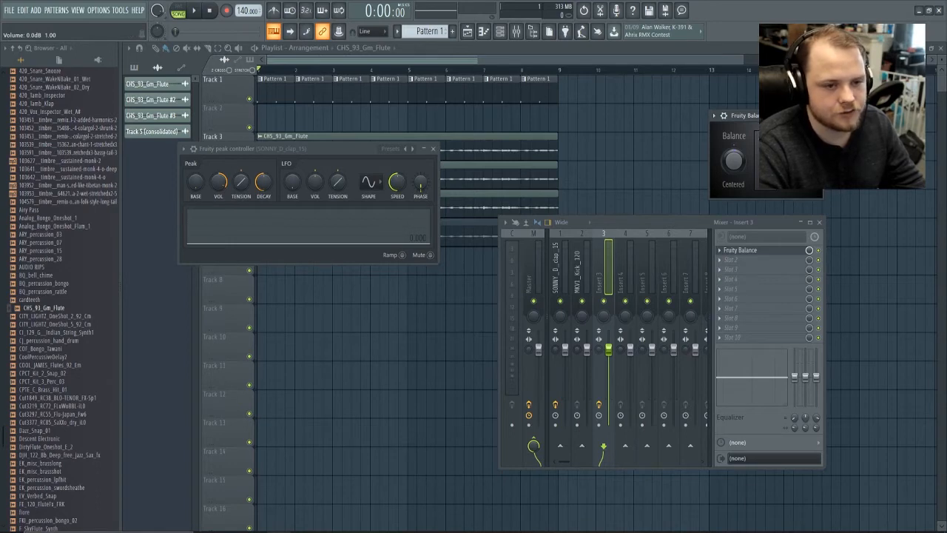
right_click(796, 185)
right_click(743, 163)
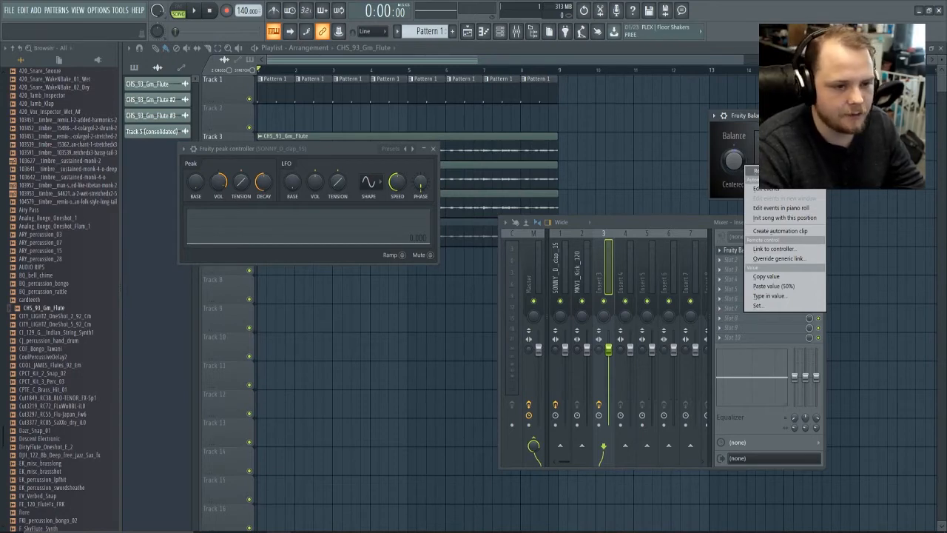
left_click(710, 146)
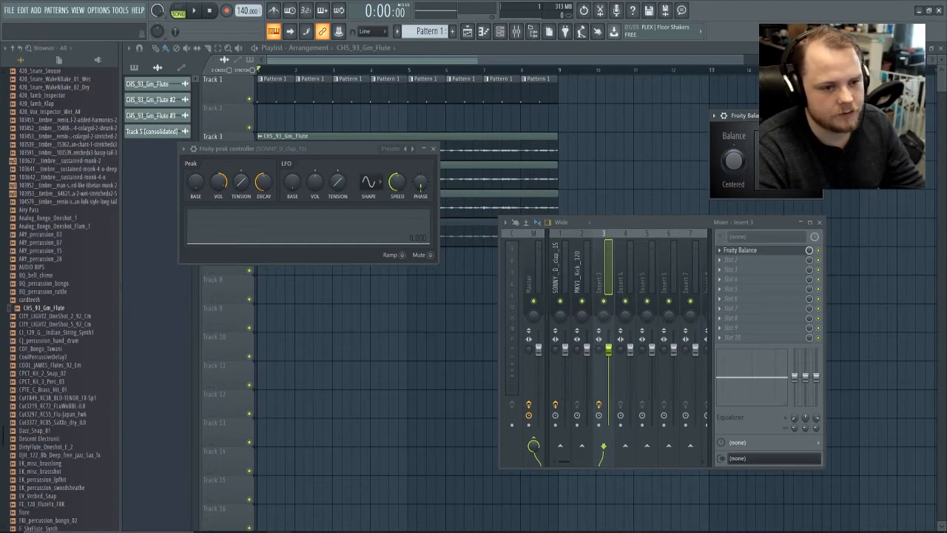
- Link the Fruity Balance volume to the internal controller Peak ctrl - Peak with a shorter smoothing time
right_click(798, 177)
left_click(823, 253)
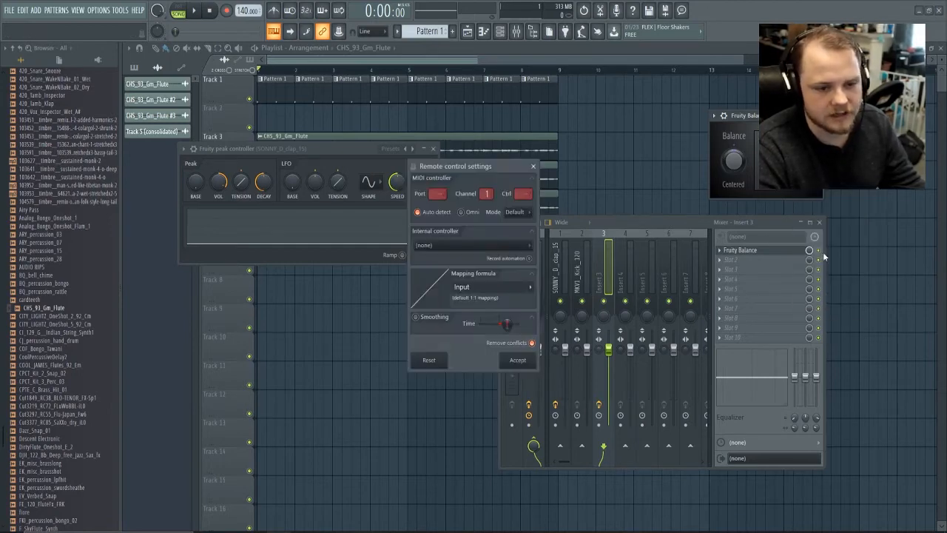
left_click(474, 245)
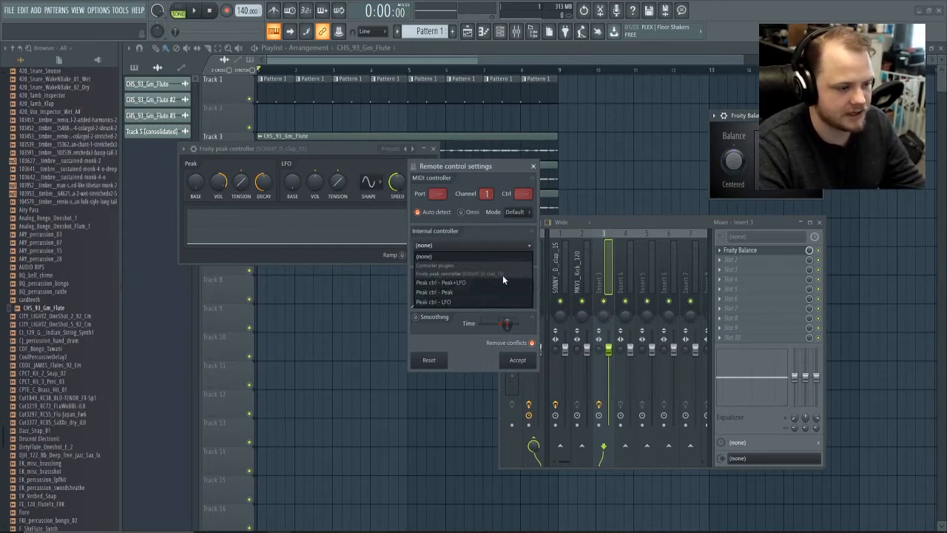
left_click(454, 292)
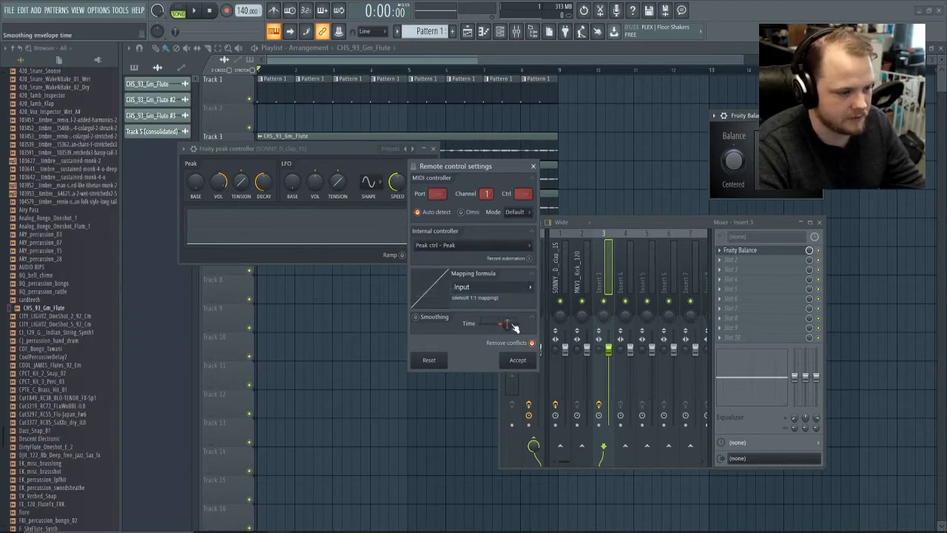
left_click_drag(515, 328, 518, 324)
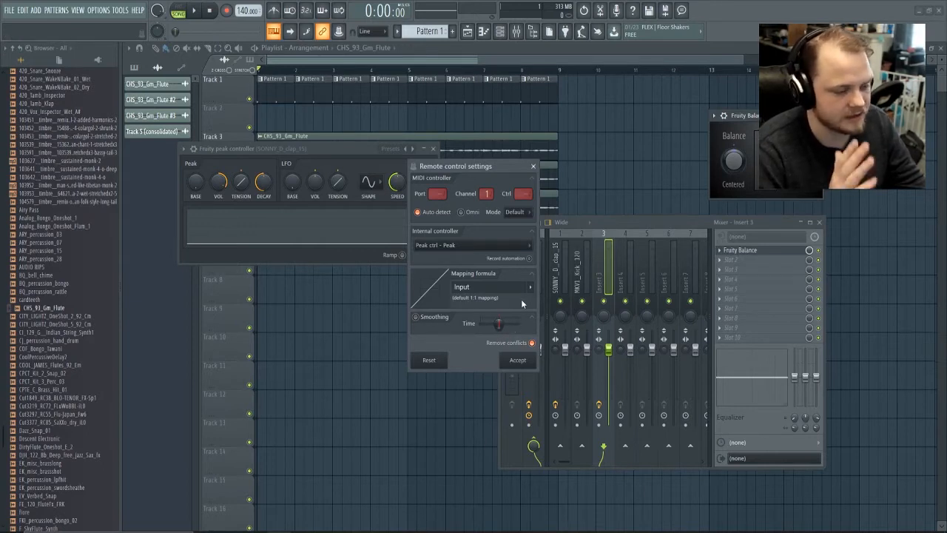
left_click(518, 360)
- Play the song to hear how the linked clap peak drives the flute volume
key("space")
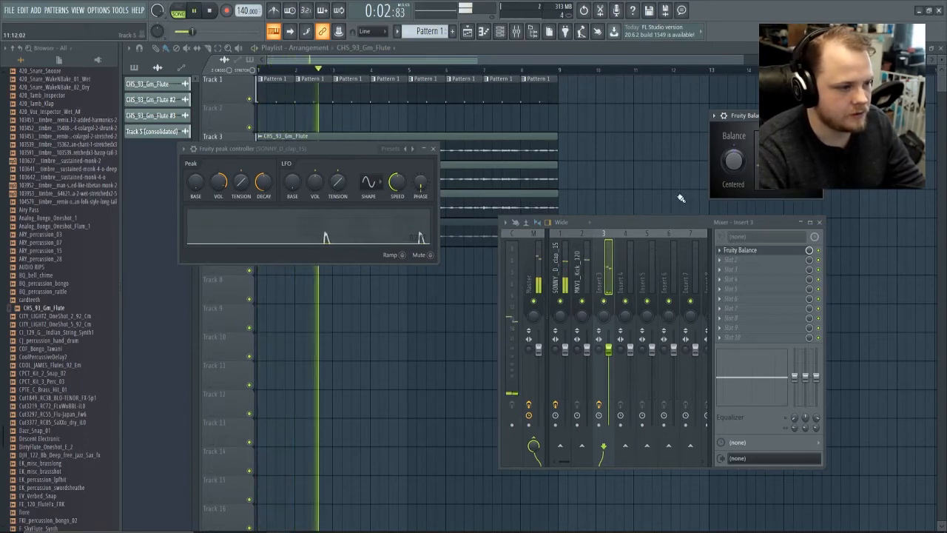
left_click_drag(189, 31, 237, 31)
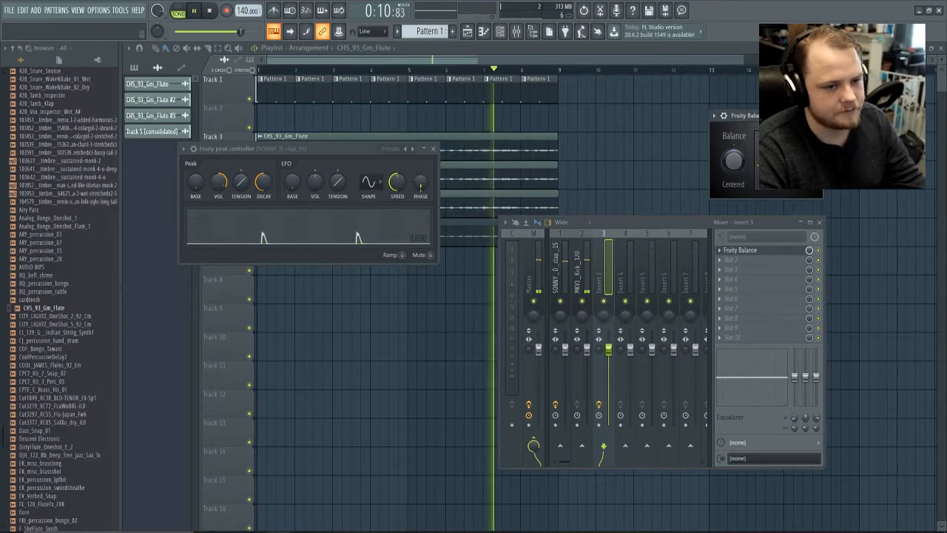
key("space")
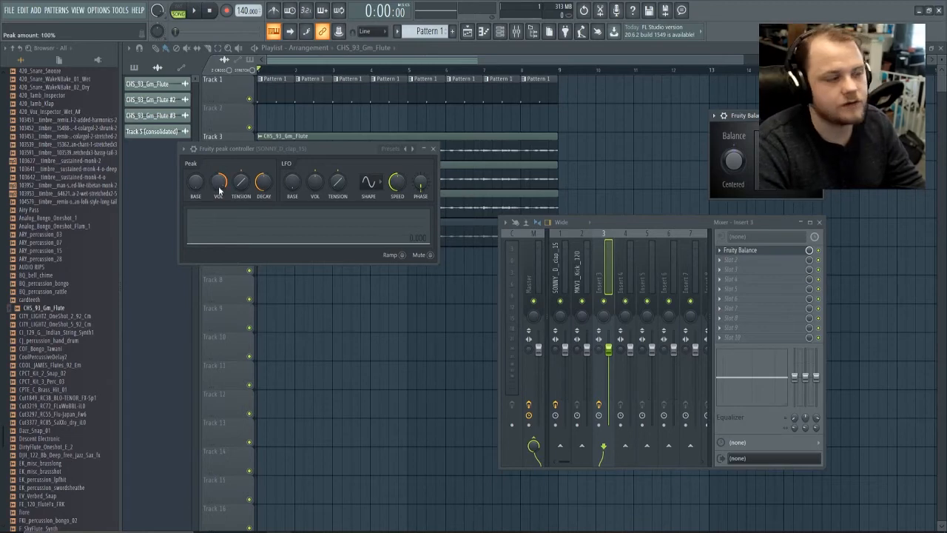
key("space")
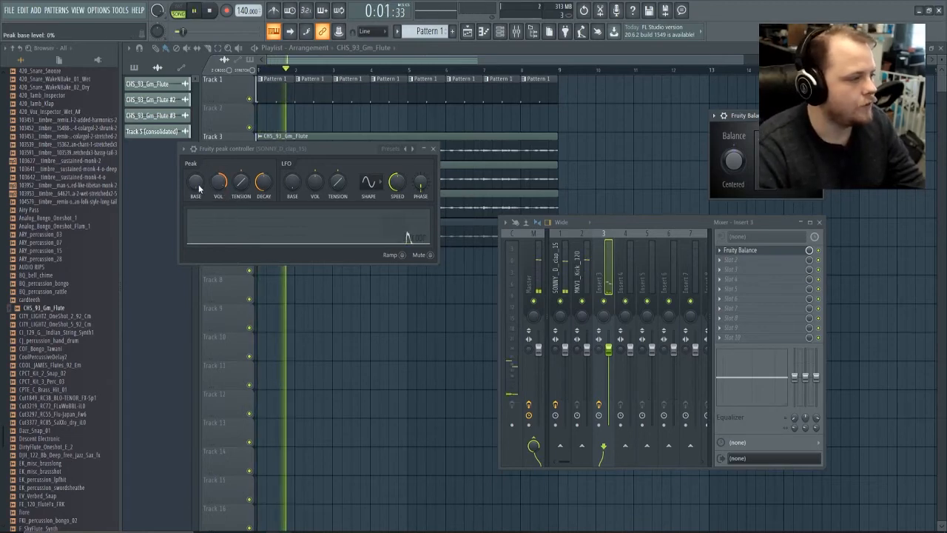
key("space")
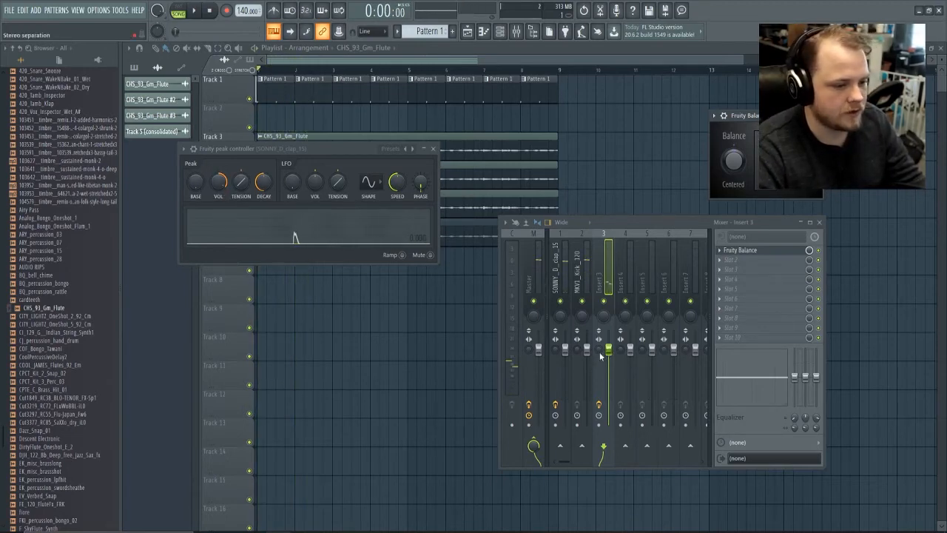
- Copy the current value of the Fruity Balance volume on Insert 3
right_click(606, 349)
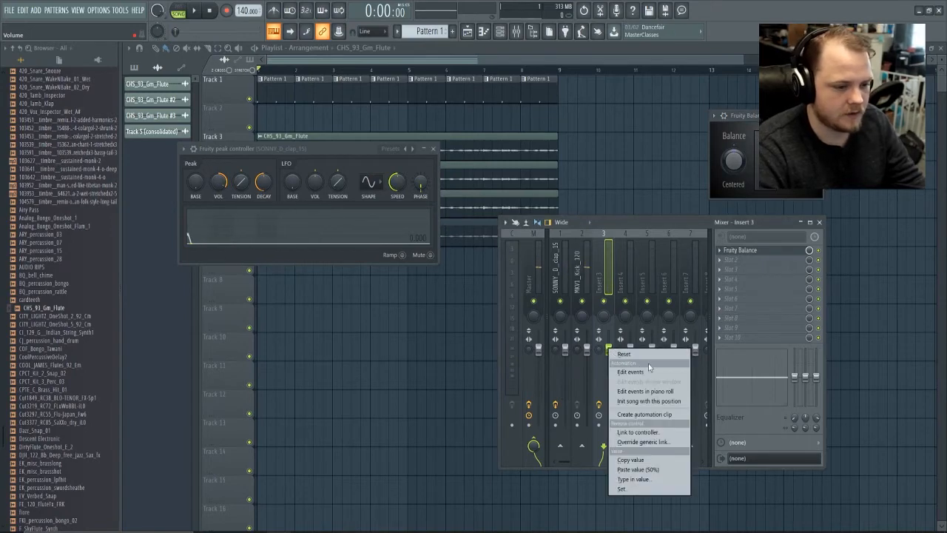
left_click(742, 250)
left_click(751, 250)
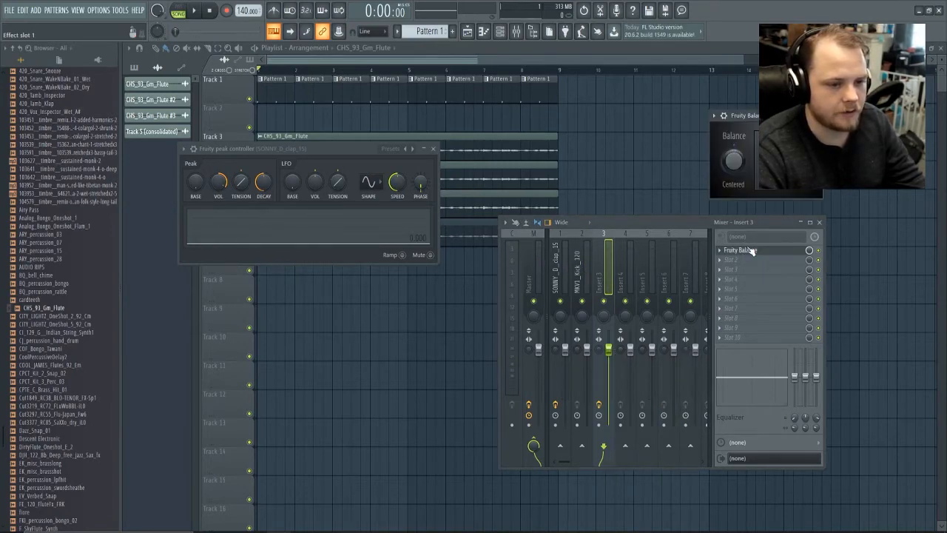
right_click(810, 251)
key("Escape")
right_click(810, 250)
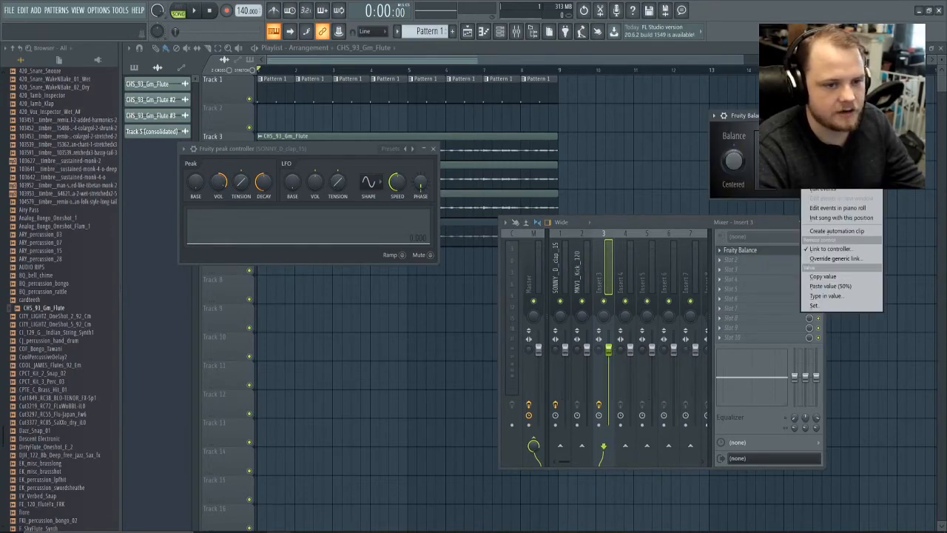
left_click(833, 276)
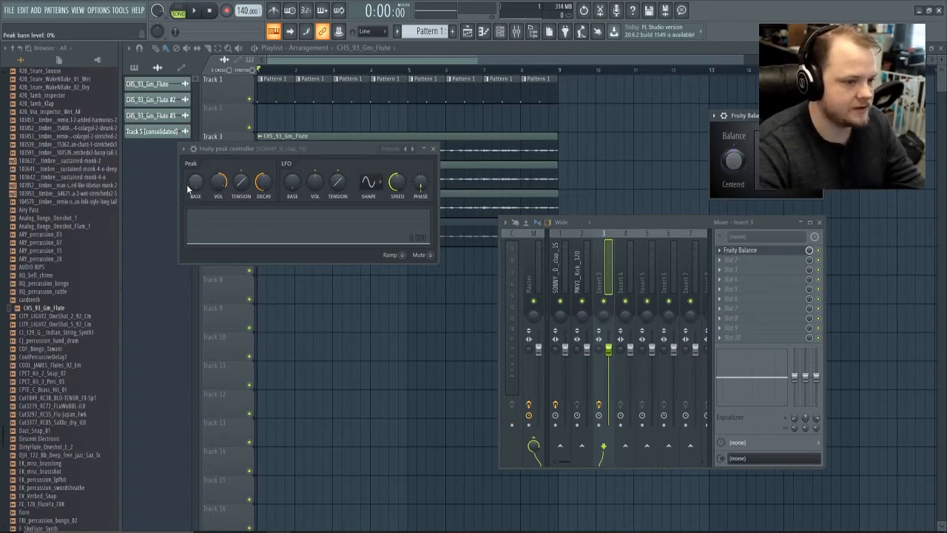
- Try different peak base levels up to about 93% in the Fruity Peak Controller, playing the song briefly in between
left_click_drag(188, 190, 188, 185)
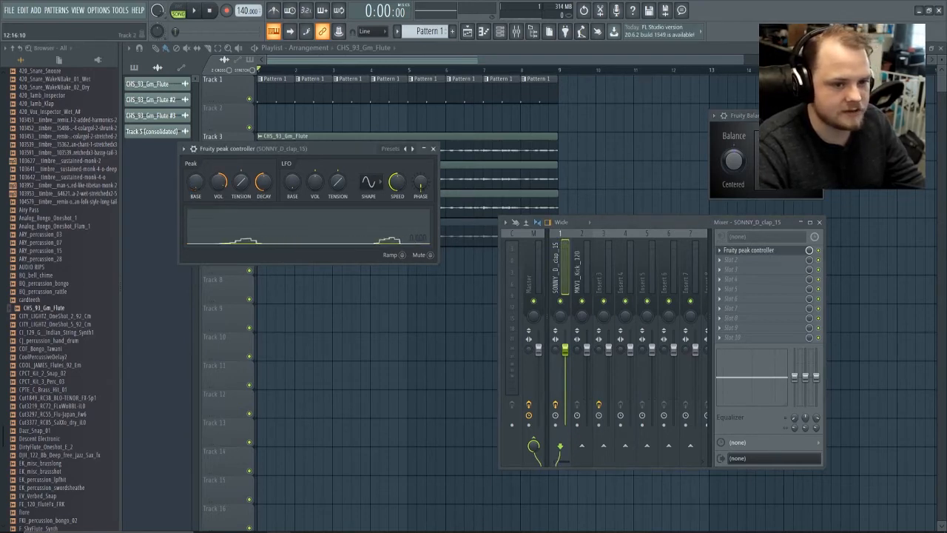
left_click(604, 274)
left_click_drag(196, 183, 195, 176)
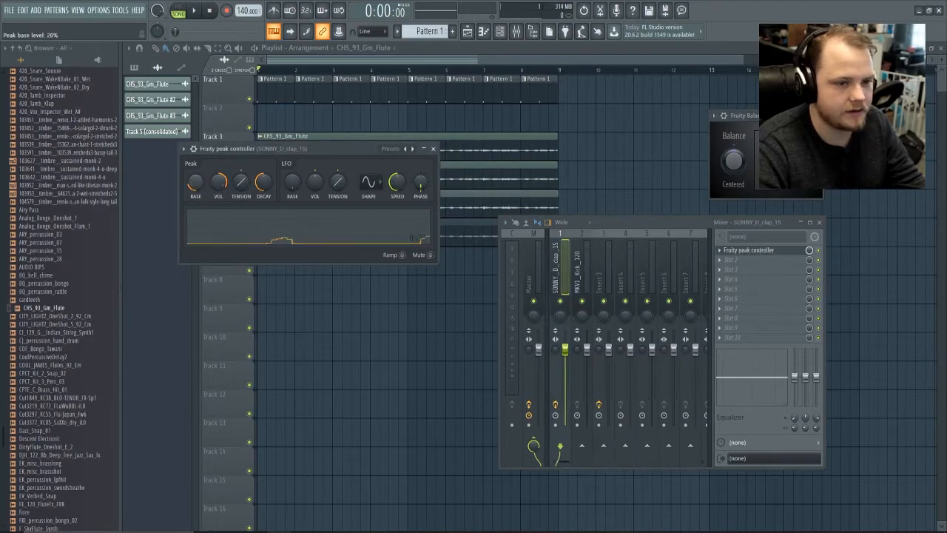
key("space")
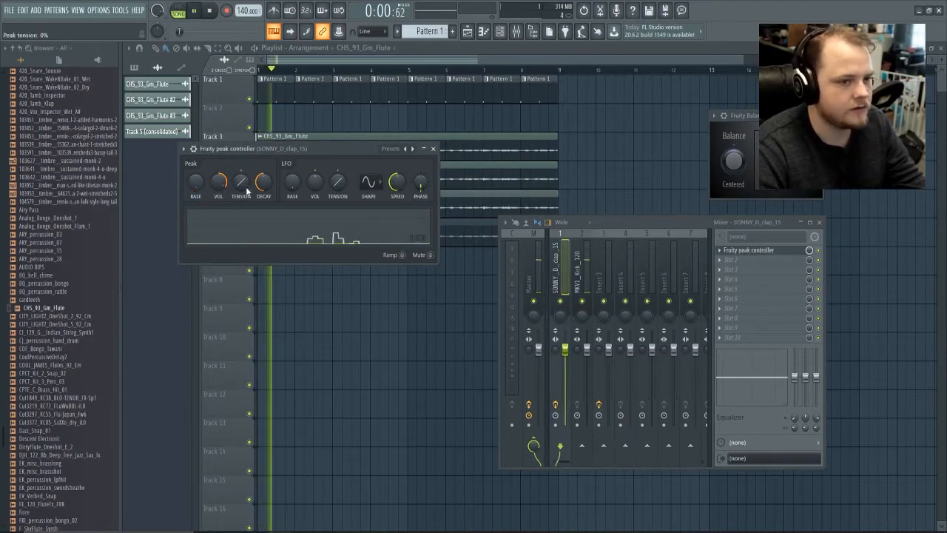
key("space")
left_click_drag(196, 182, 196, 203)
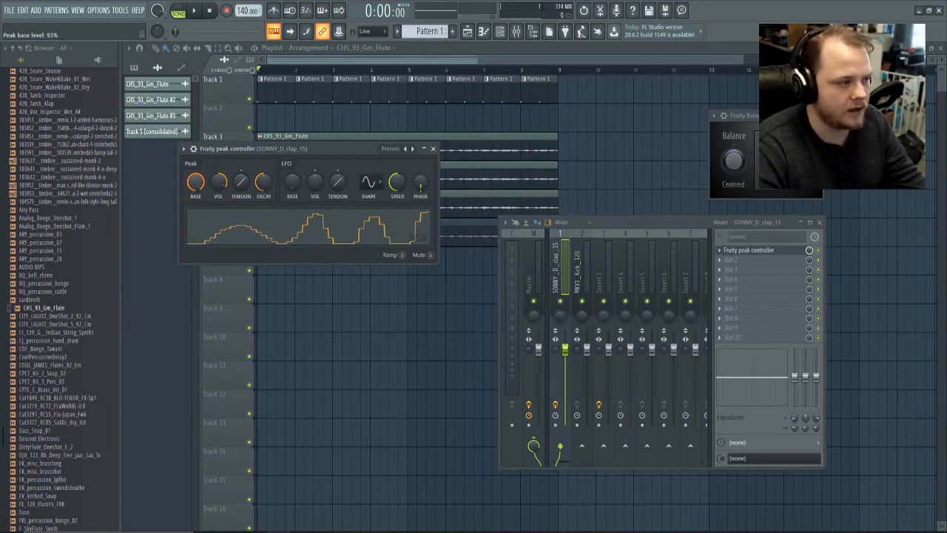
- Paste the copied 80% value into the peak base level, turn the peak volume negative, and play the song to check the ducking
right_click(197, 183)
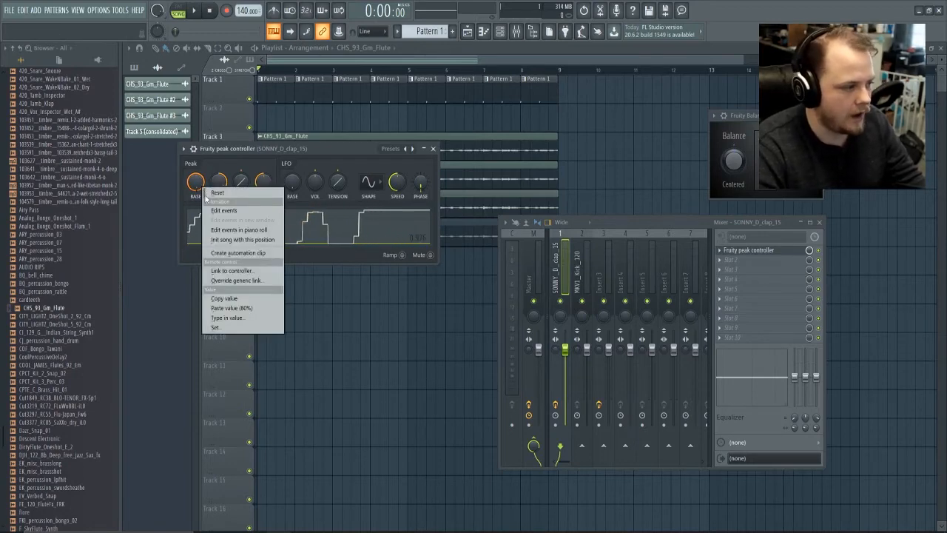
left_click(238, 308)
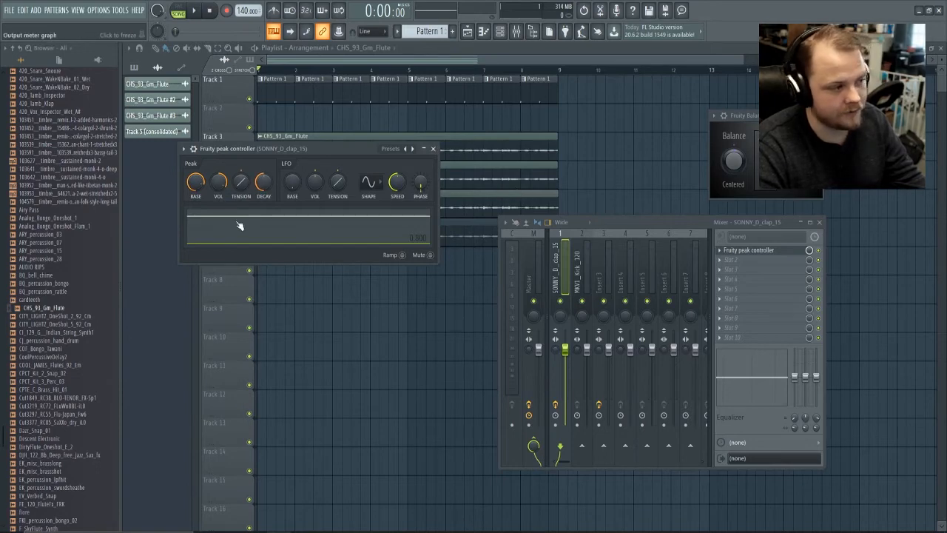
left_click_drag(219, 184, 219, 211)
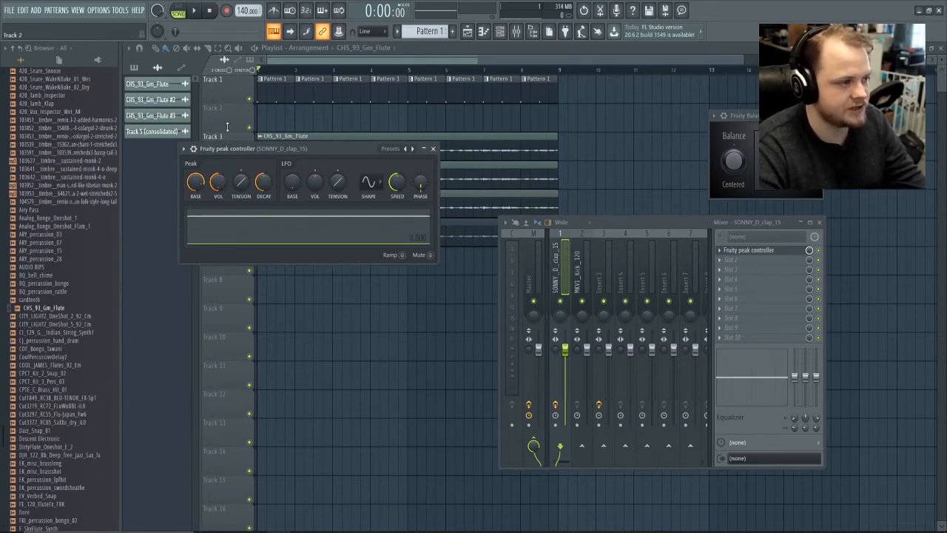
key("space")
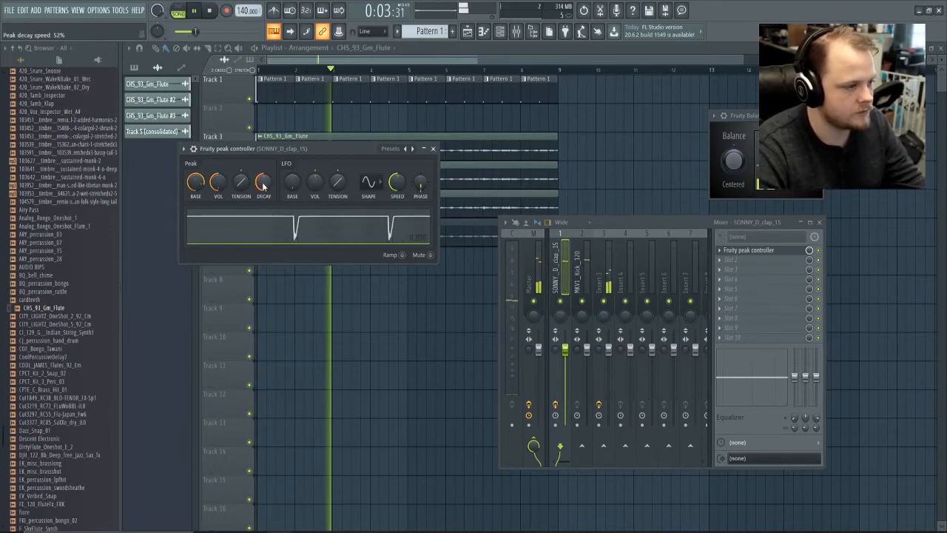
- Try a 27% peak decay speed for the clap's peak controller, set it to 39%, and play the song to compare
key("space")
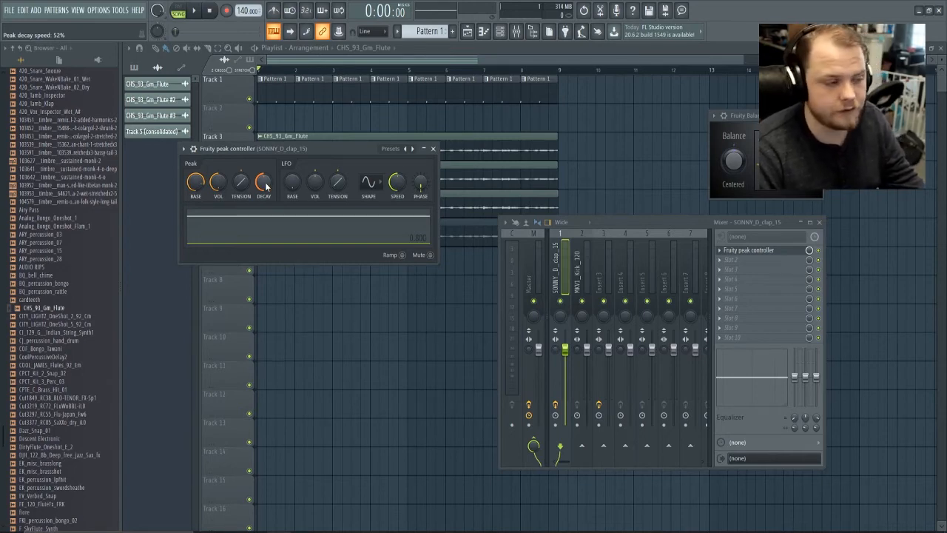
left_click_drag(263, 182, 263, 215)
key("space")
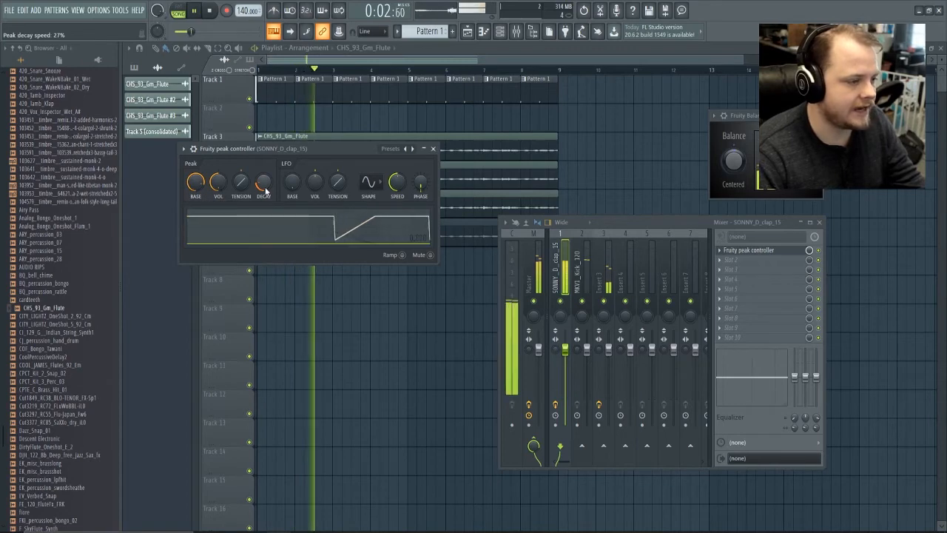
scroll(265, 191, "up", 4)
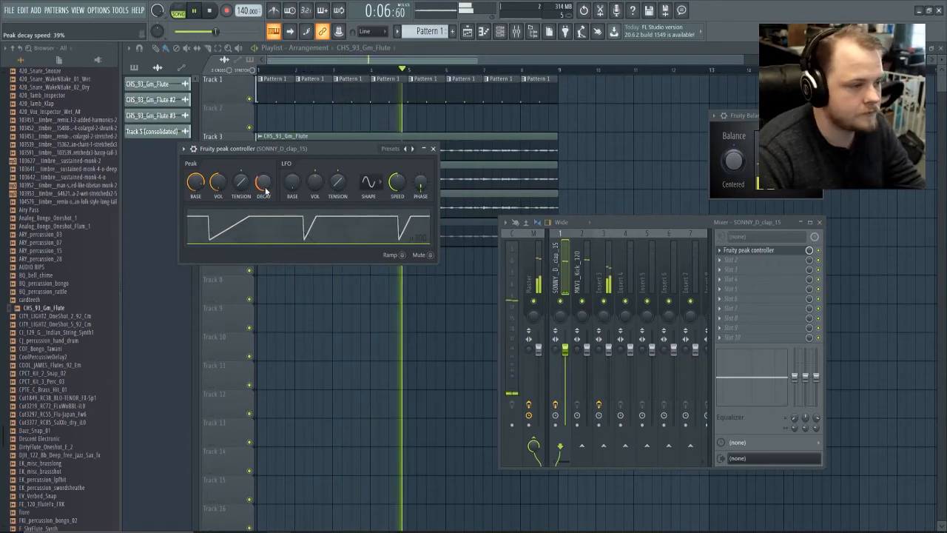
key("space")
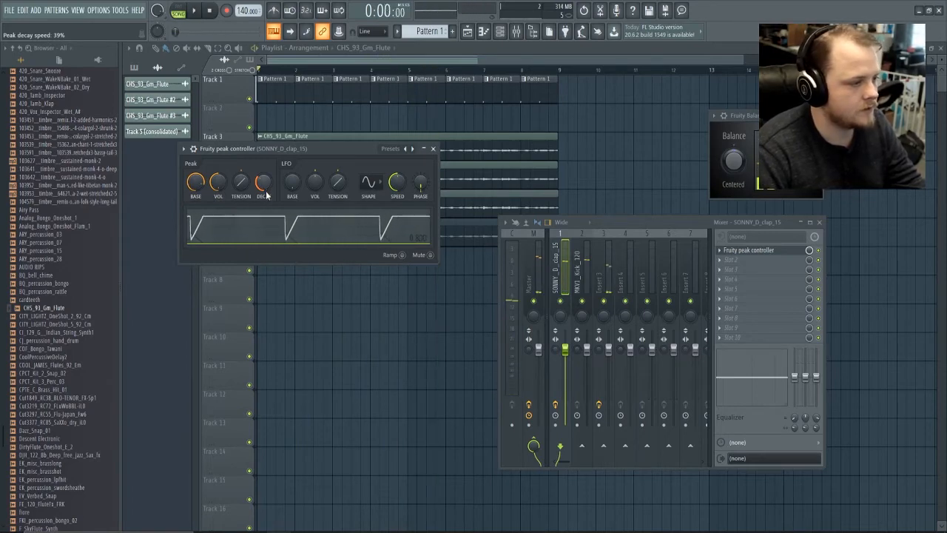
- Add a Fruity Peak Controller to the MKV1_Kick_120 mixer track and place its window below the clap's controller
left_click(581, 269)
left_click(715, 252)
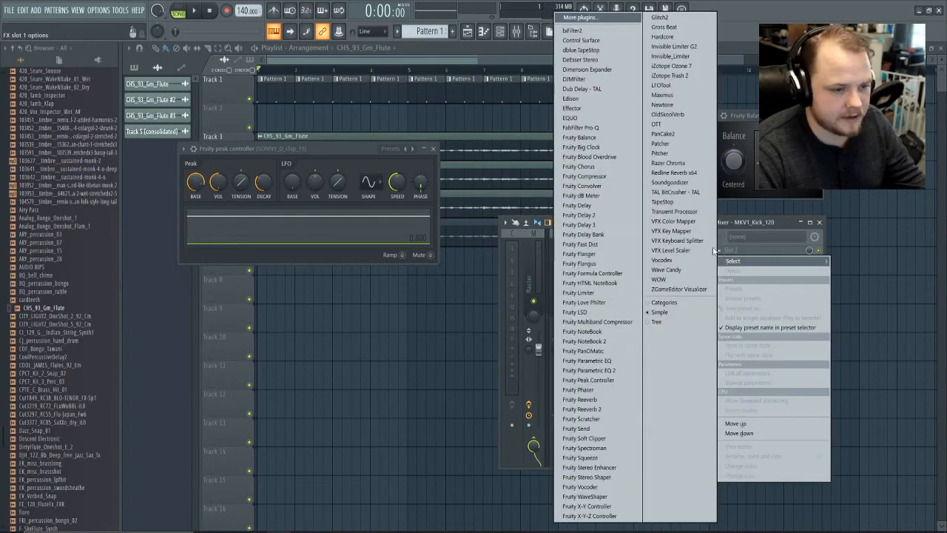
left_click(608, 379)
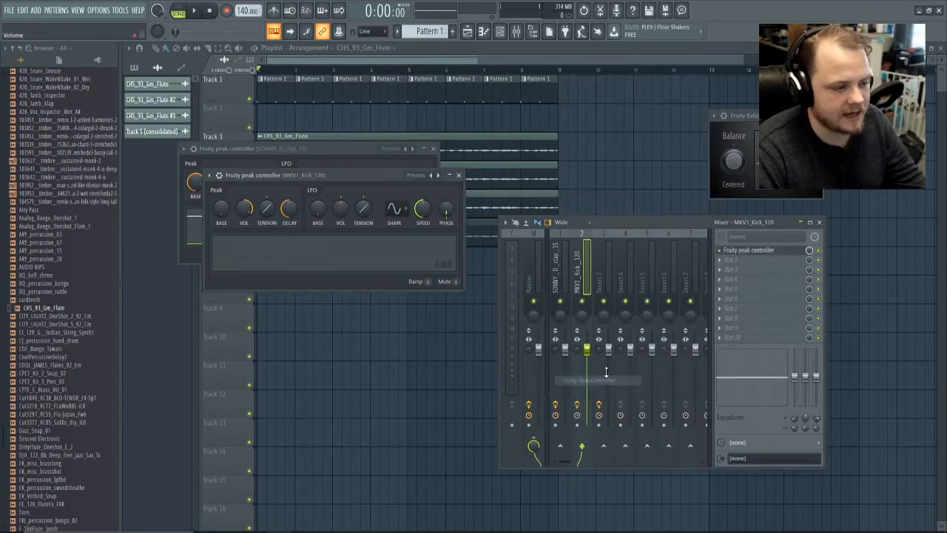
left_click_drag(282, 176, 353, 323)
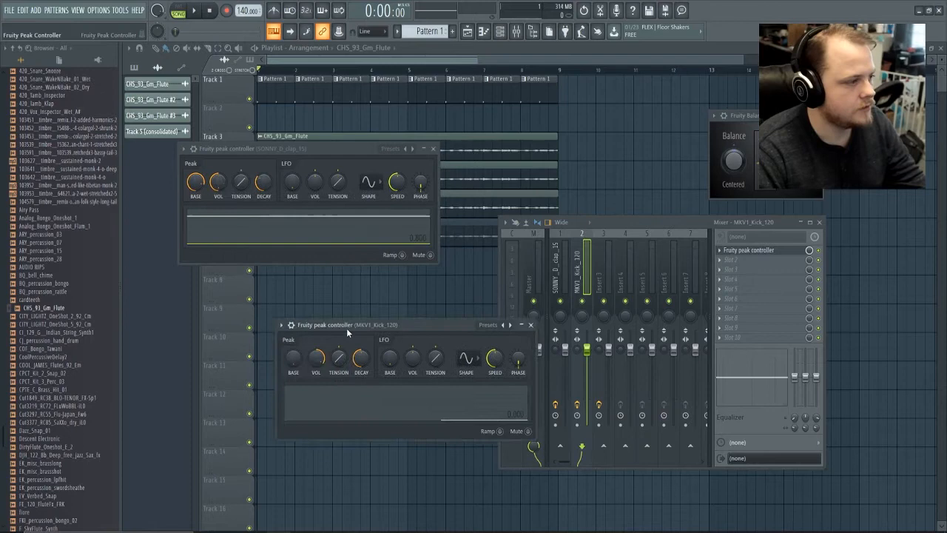
- Give the kick's peak controller the copied 80% base, a negative volume and the clap controller's decay value, and play the song
right_click(294, 357)
left_click(315, 479)
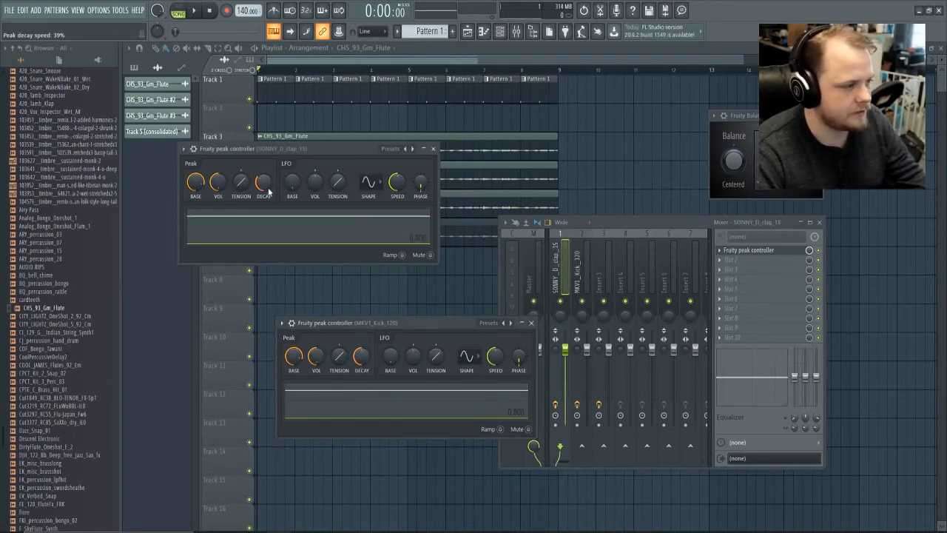
right_click(264, 185)
left_click(301, 310)
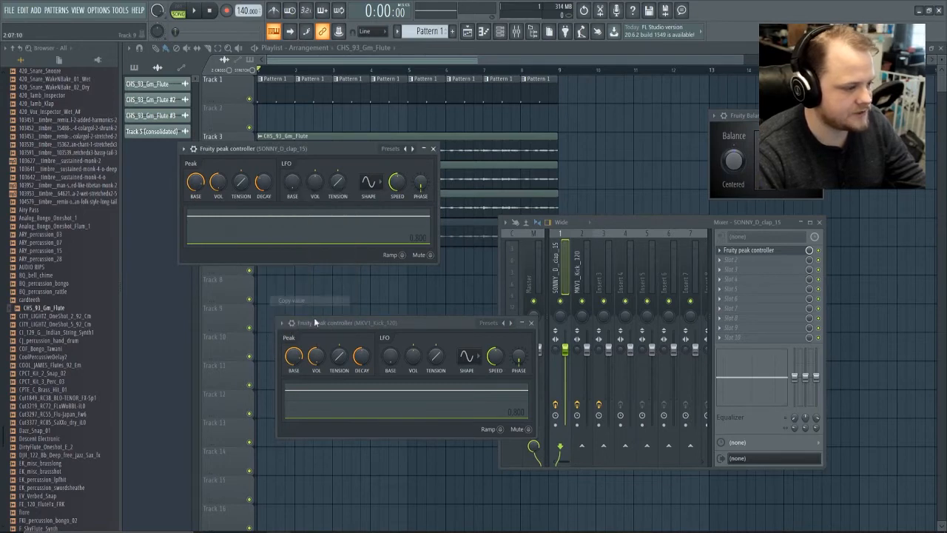
right_click(360, 355)
left_click(384, 475)
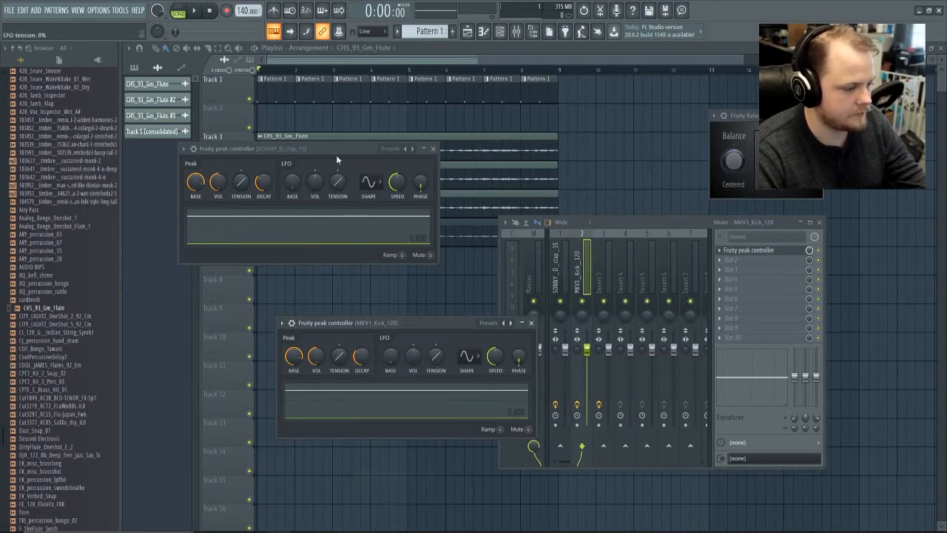
key("space")
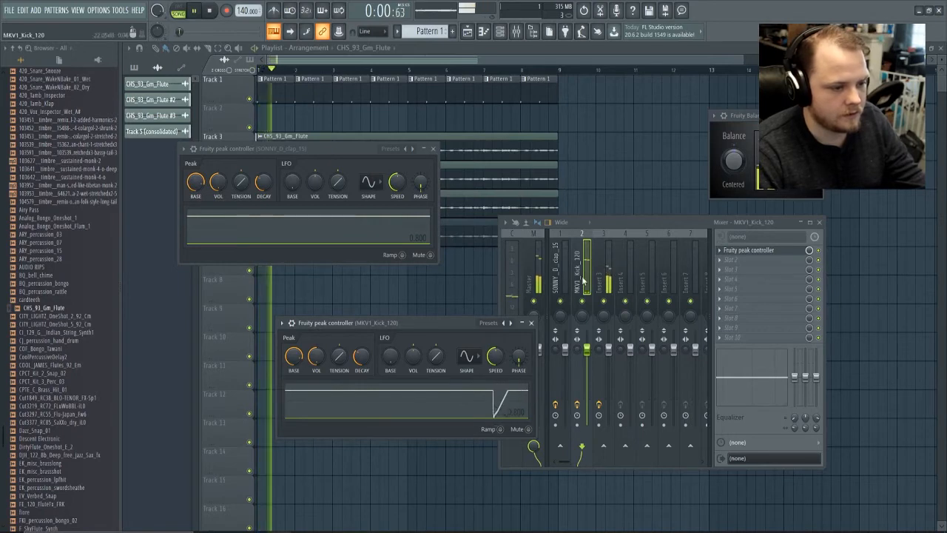
key("space")
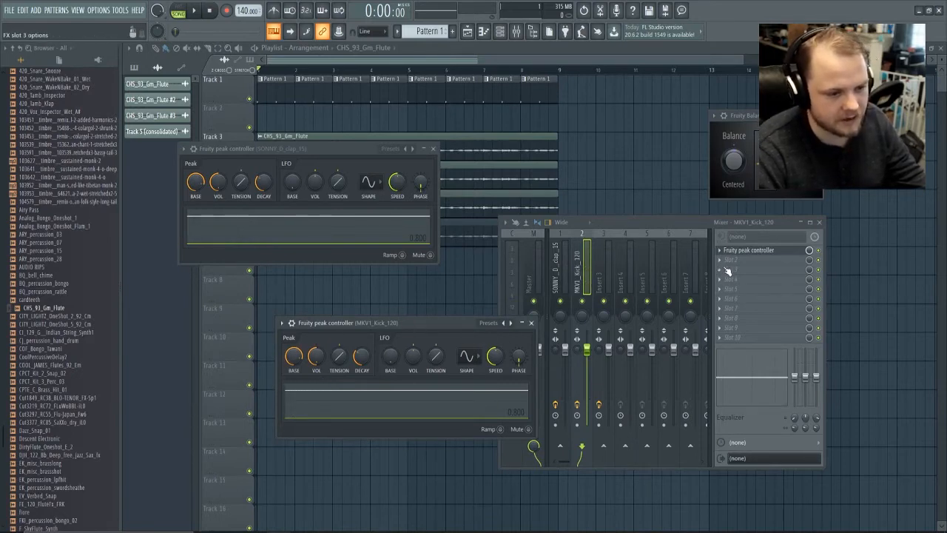
- Add a second Fruity Balance to Insert 3 in effect slot 2
left_click(601, 275)
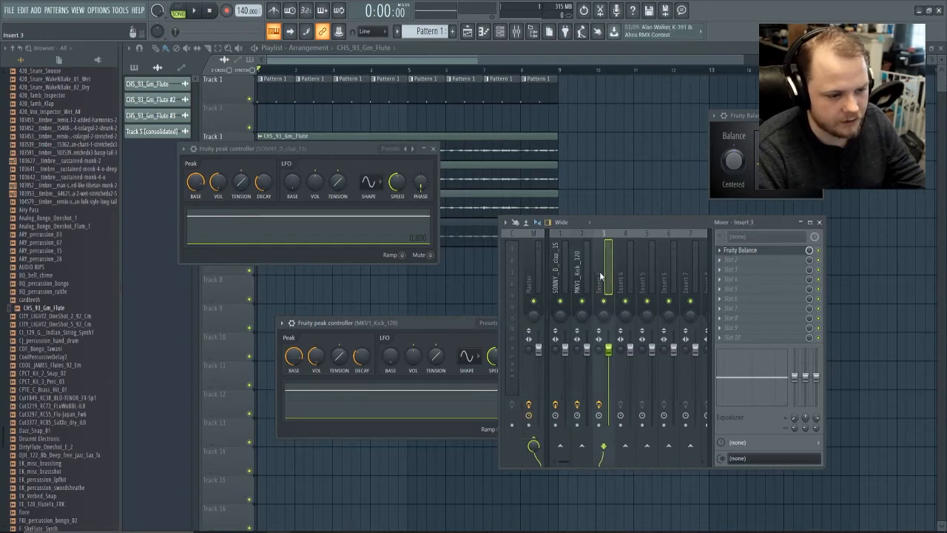
left_click(721, 264)
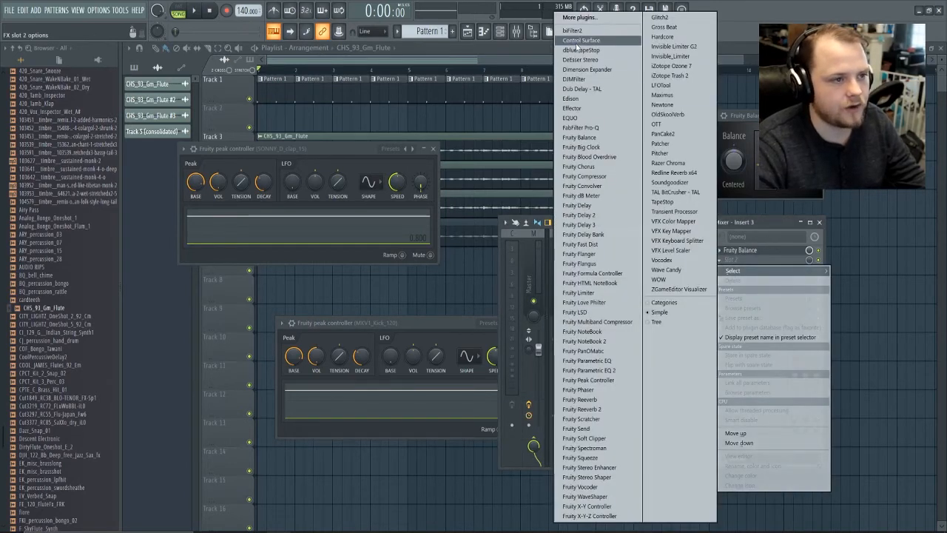
left_click(579, 137)
- Link the second Fruity Balance's volume to the kick controller's Peak ctrl - Peak and play the song to hear both duckings
right_click(226, 156)
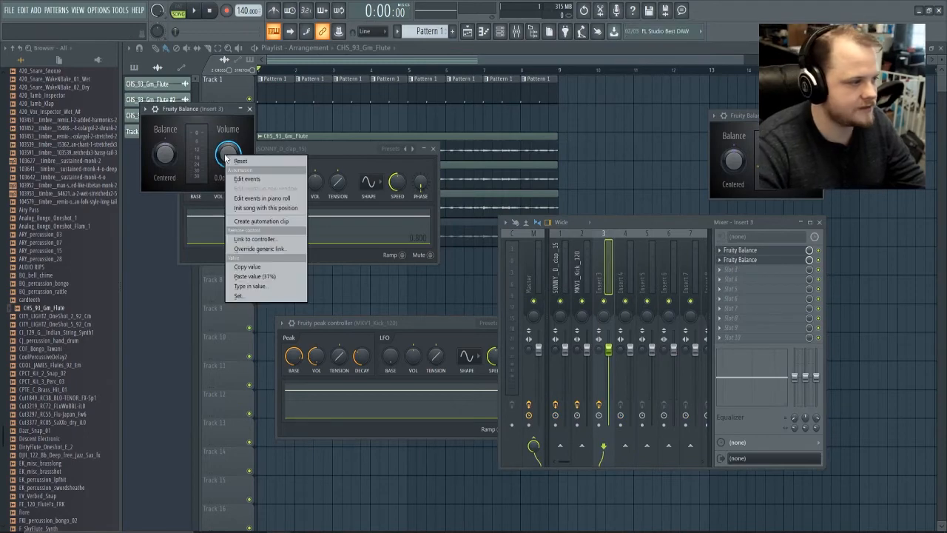
left_click(275, 239)
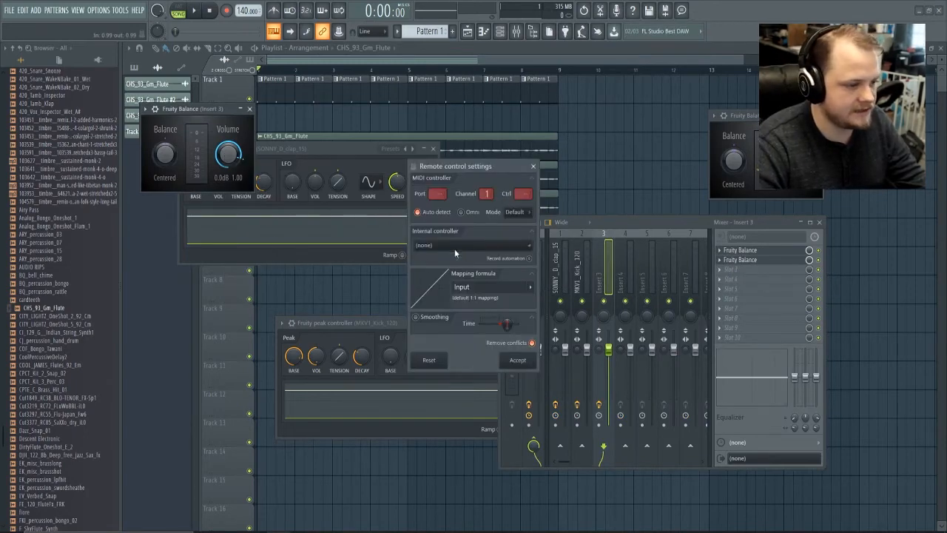
left_click(455, 249)
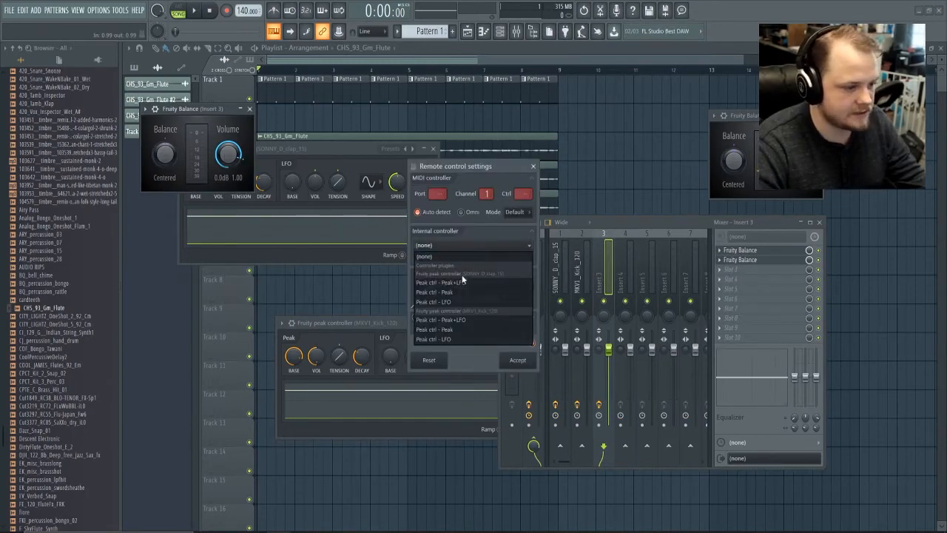
left_click(453, 329)
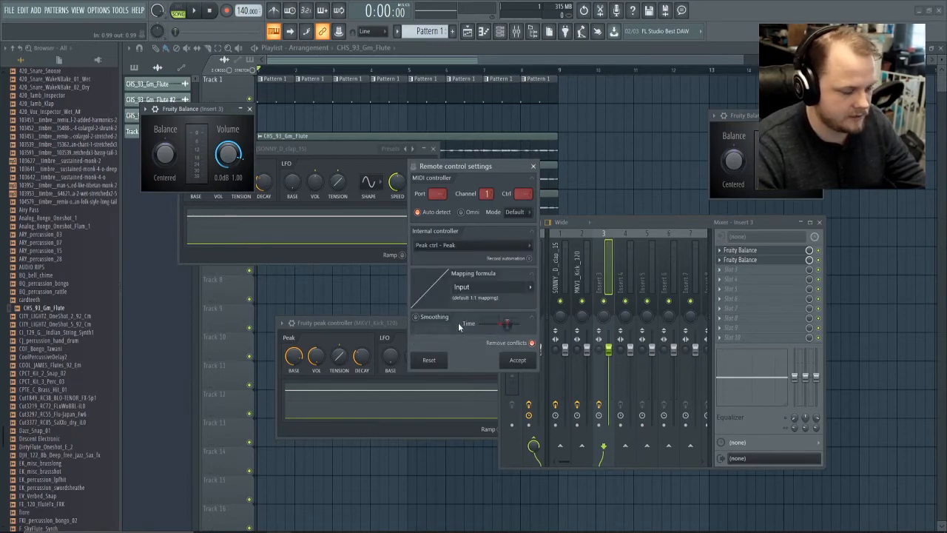
left_click(518, 359)
key("space")
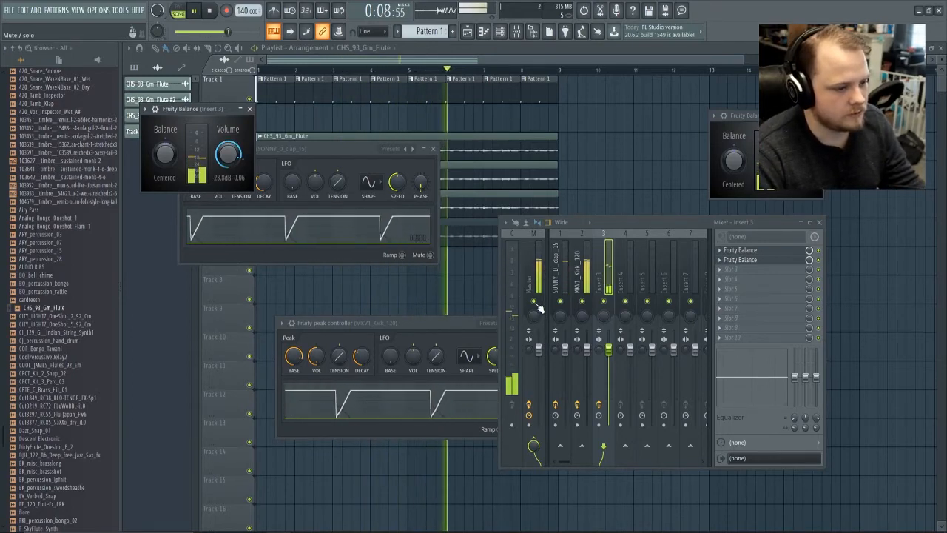
key("space")
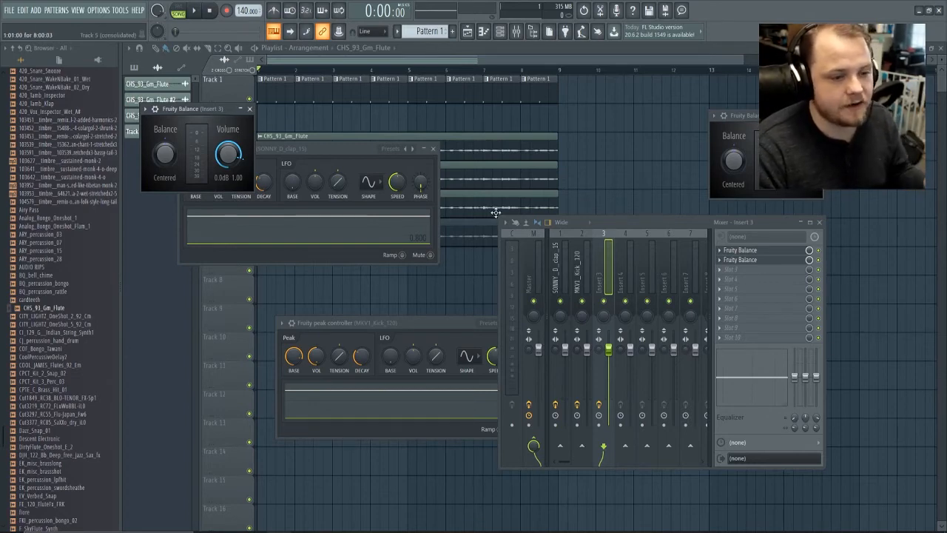
- Close all plugin windows, bring the mixer back, and play the song briefly while watching the track levels
left_click(489, 154)
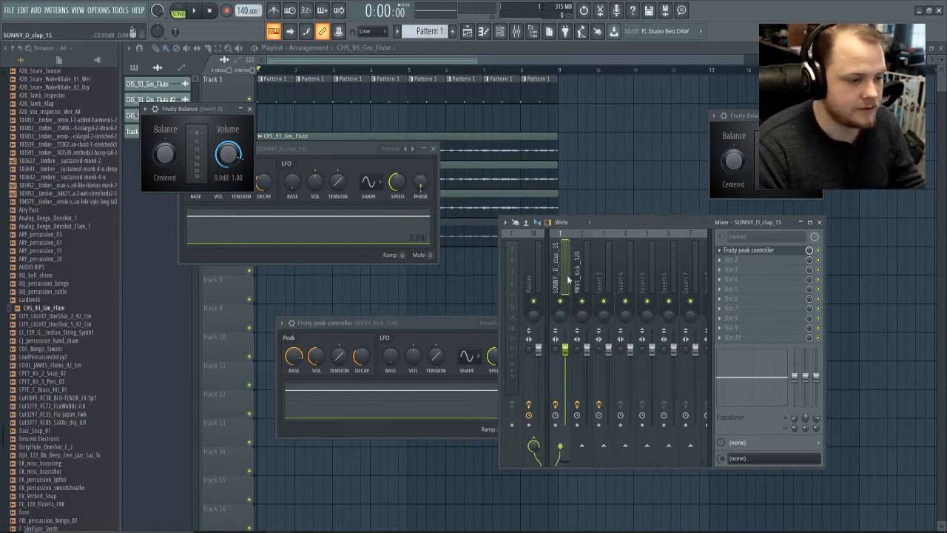
key("F12")
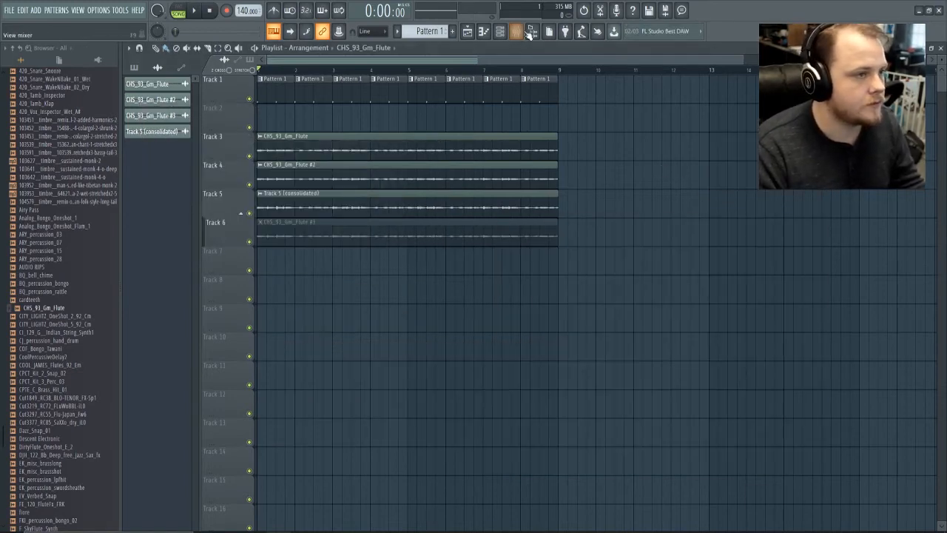
key("F9")
key("space")
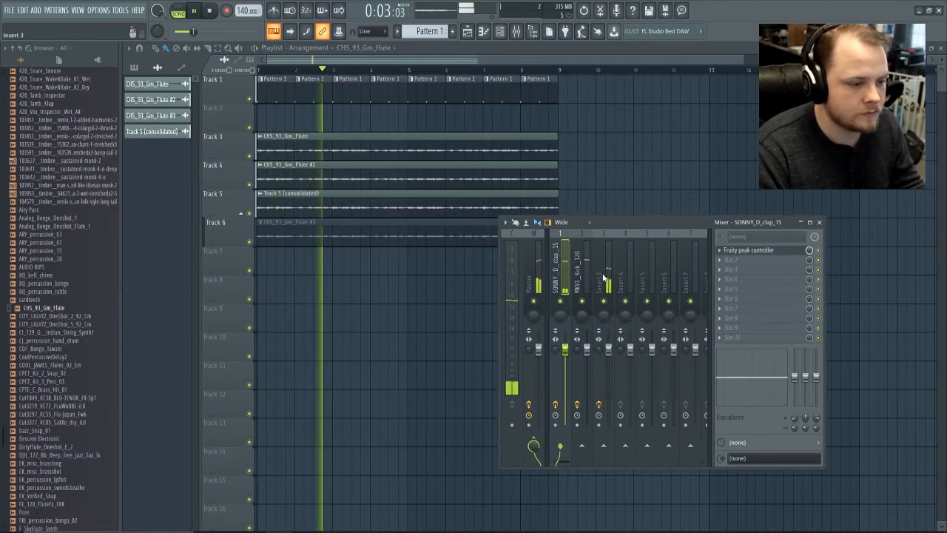
key("space")
- Add a Fruity Parametric EQ to Insert 3 in effect slot 4
key("Right")
key("Right")
left_click(727, 285)
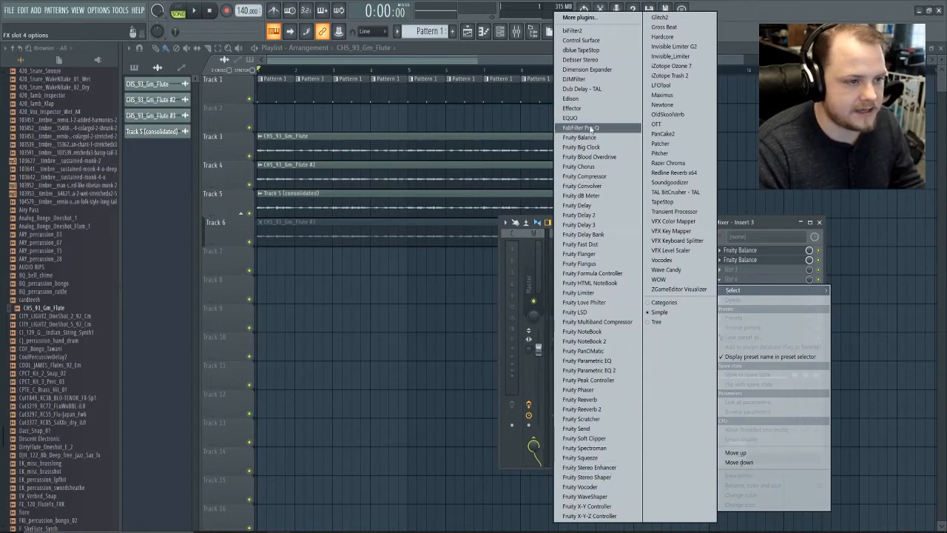
left_click(561, 370)
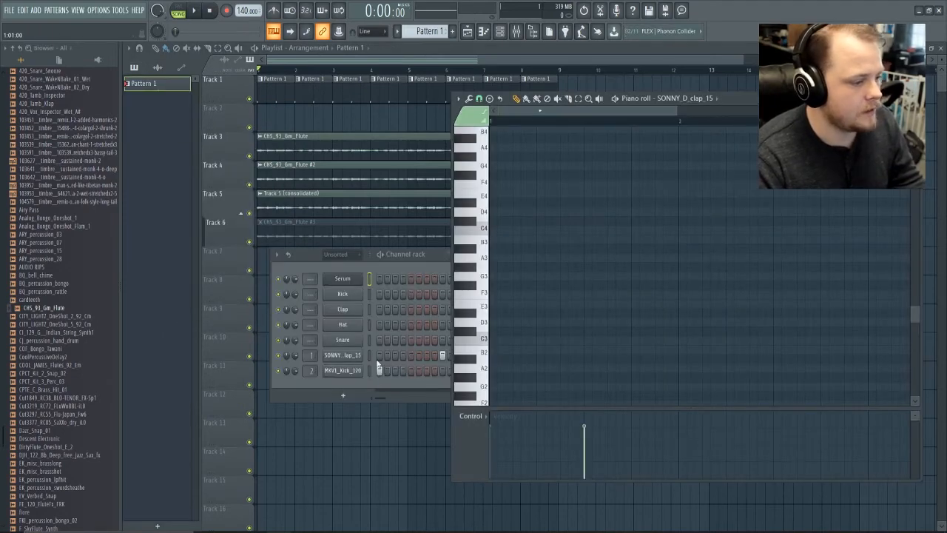
- Bring up the mixer and open the Fruity Parametric EQ on Insert 3
left_click(516, 31)
left_click(581, 281)
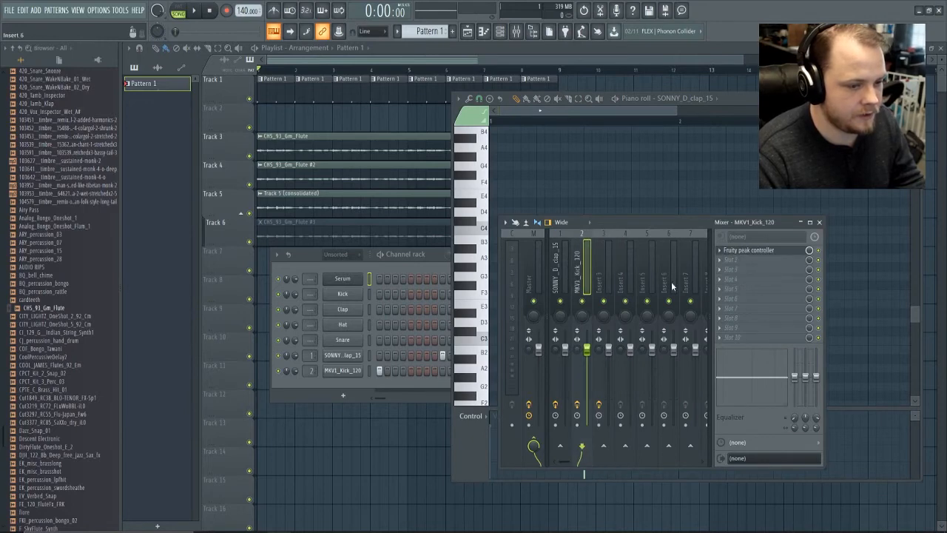
left_click(606, 283)
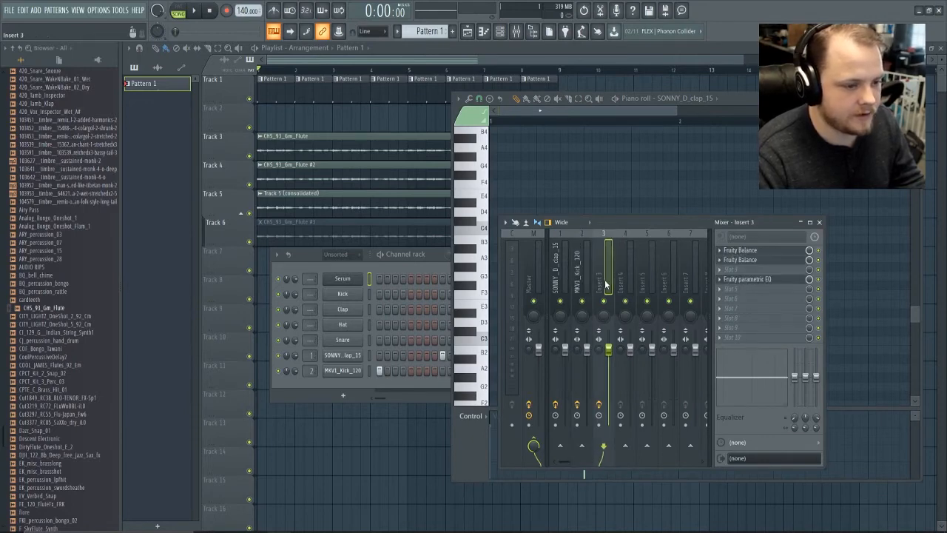
left_click(758, 281)
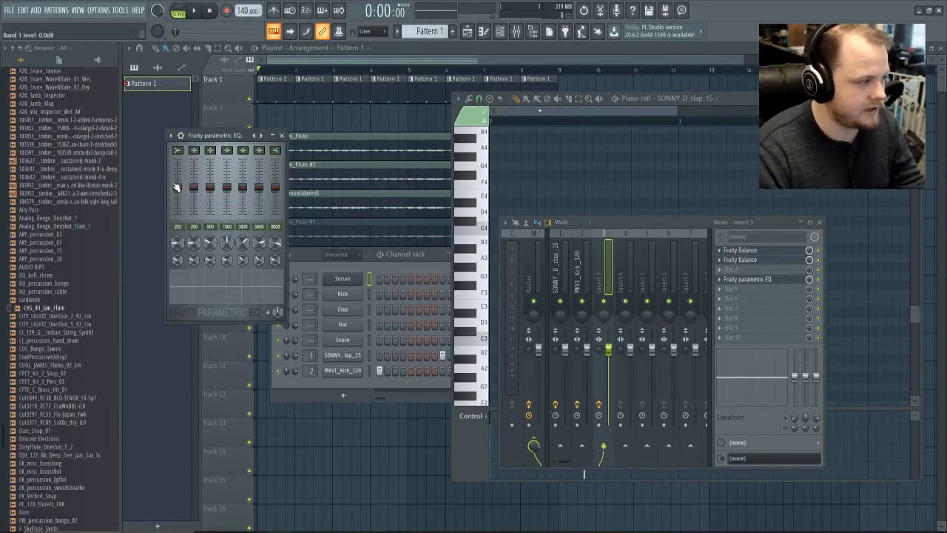
- Link the EQ's band 1 level to the kick's Peak ctrl - Peak with smoothing enabled, and play the song to check
right_click(176, 187)
left_click(209, 277)
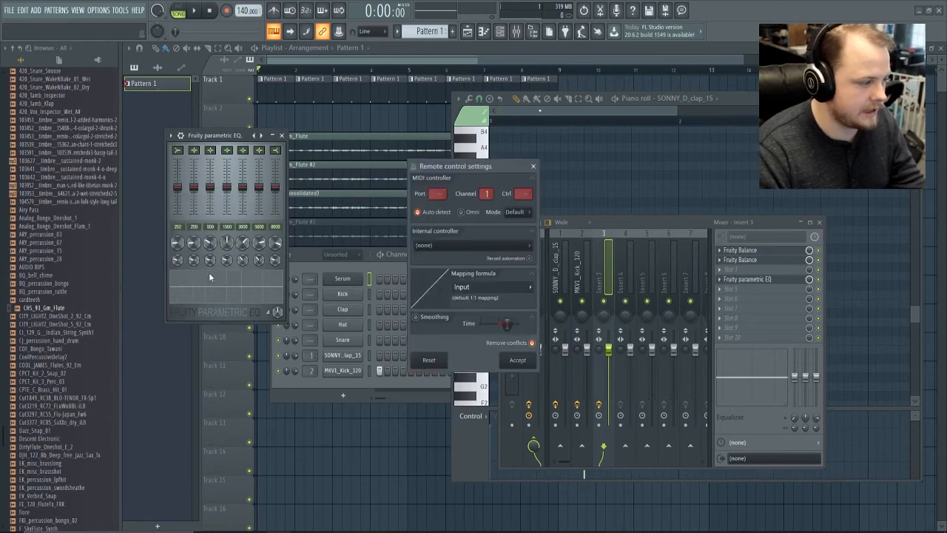
left_click(452, 245)
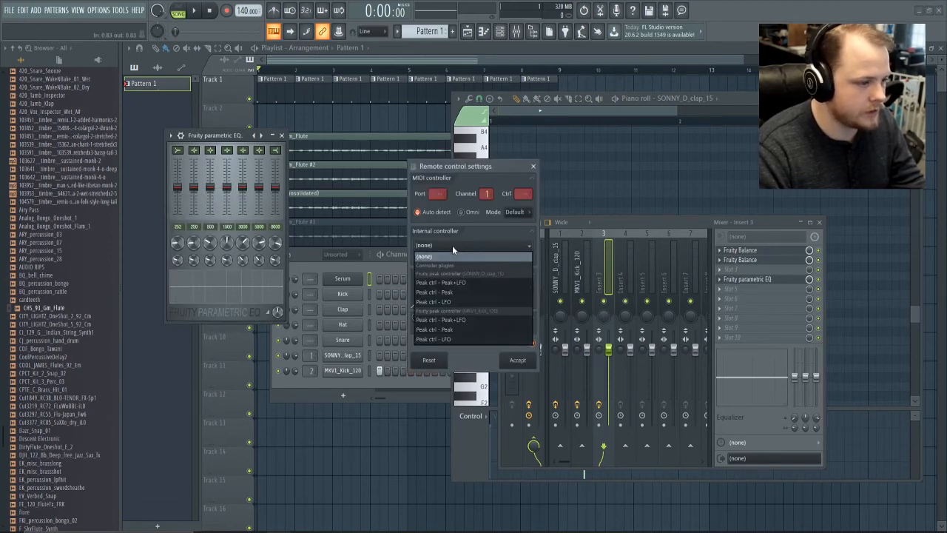
left_click(453, 331)
left_click_drag(504, 324, 504, 318)
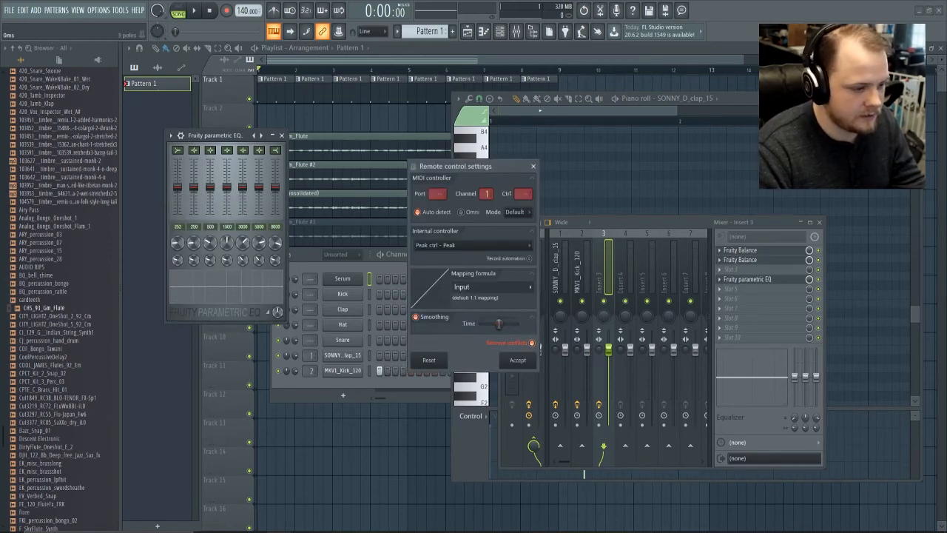
left_click(523, 362)
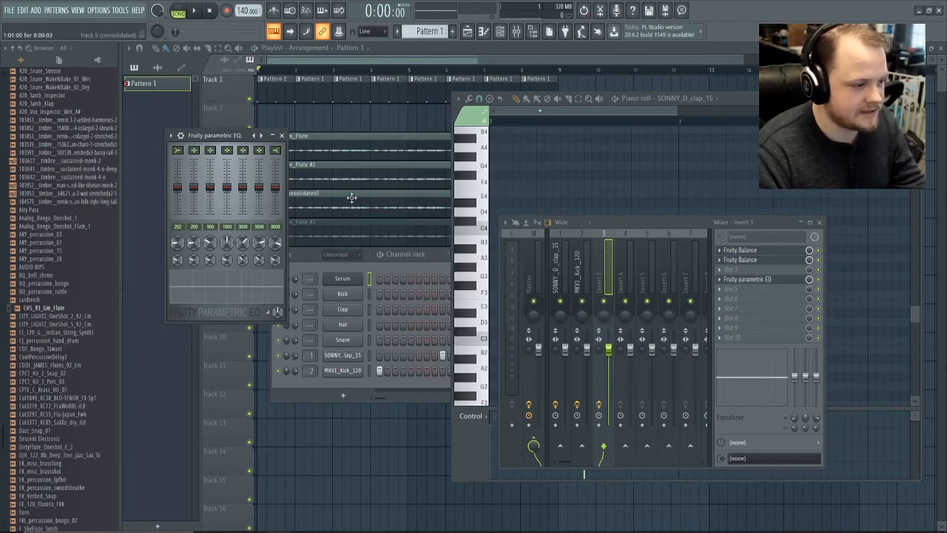
left_click(195, 11)
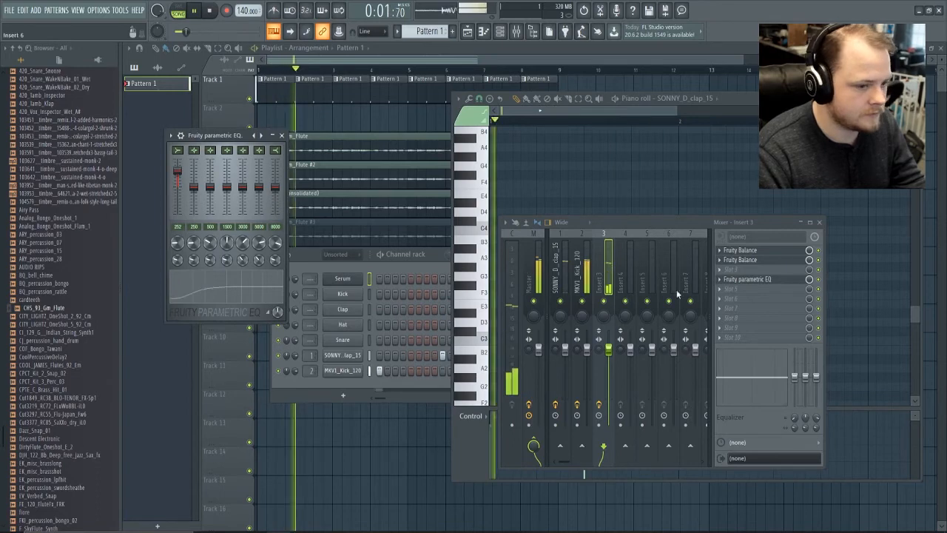
key("space")
- Open the kick's Fruity Peak Controller and paste the EQ's band 2 level value into its peak Base
left_click(583, 266)
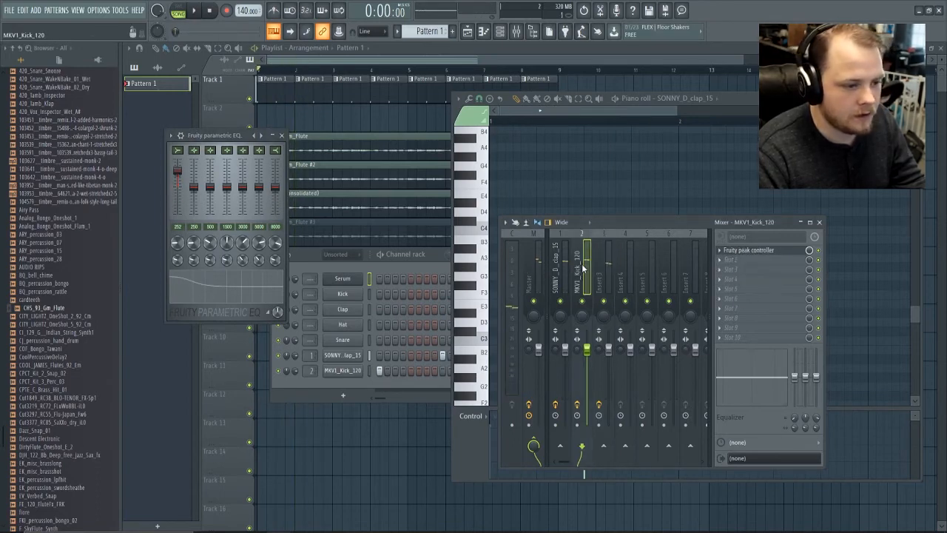
left_click(751, 255)
right_click(193, 187)
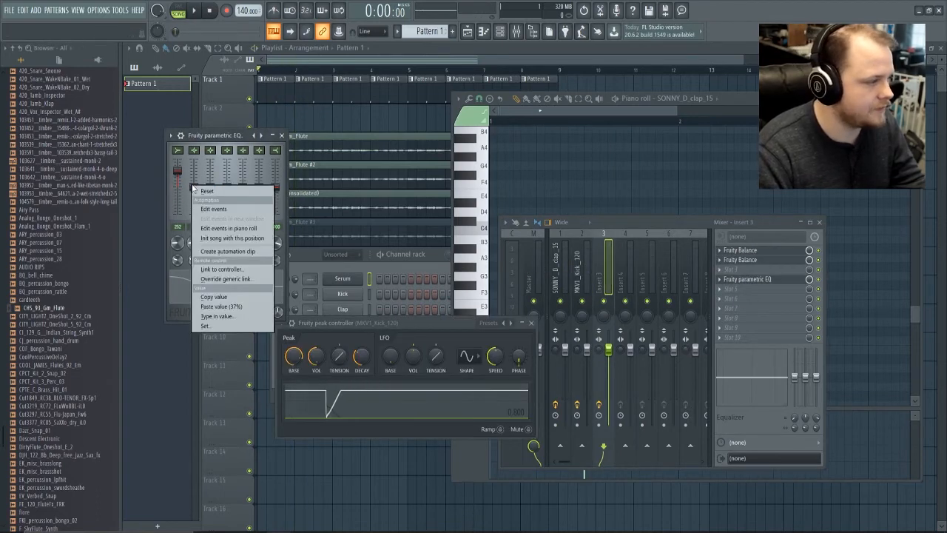
left_click(193, 187)
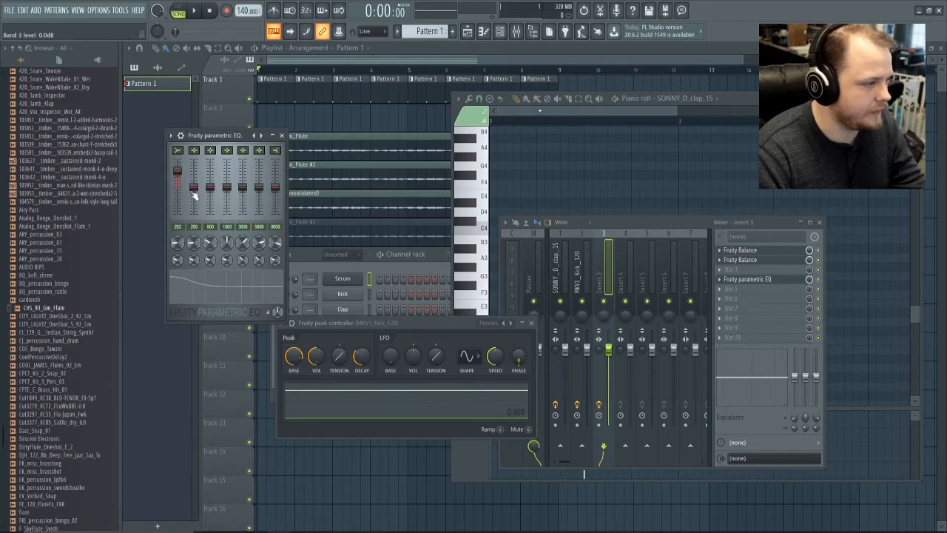
right_click(202, 193)
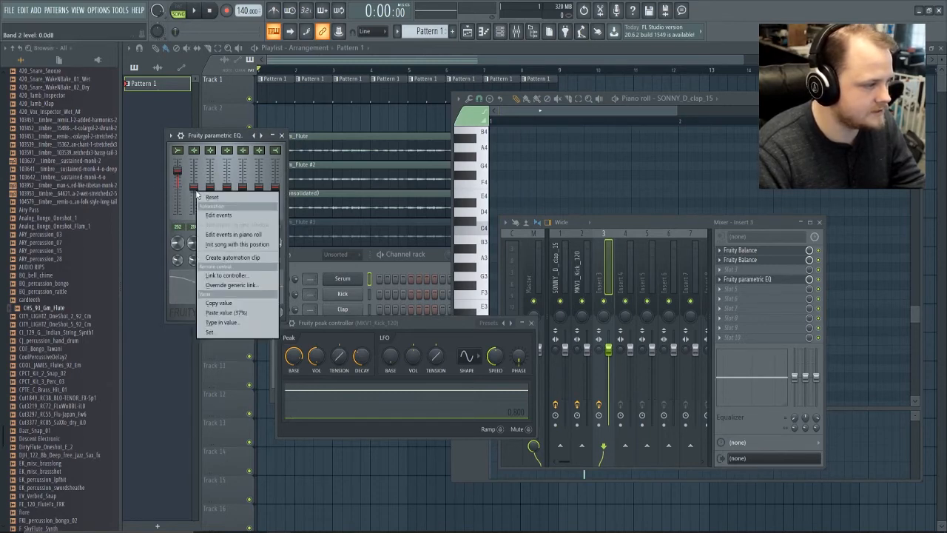
left_click(237, 304)
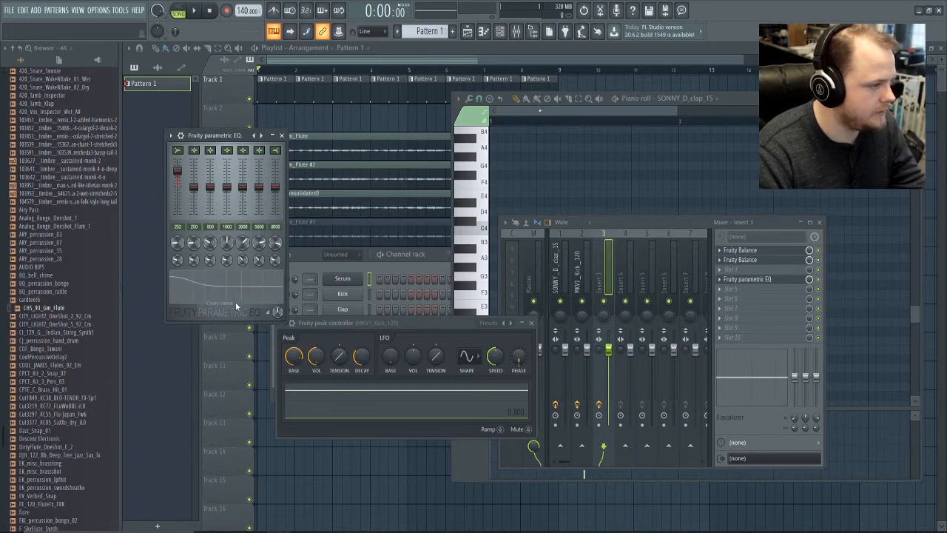
right_click(294, 357)
left_click(341, 476)
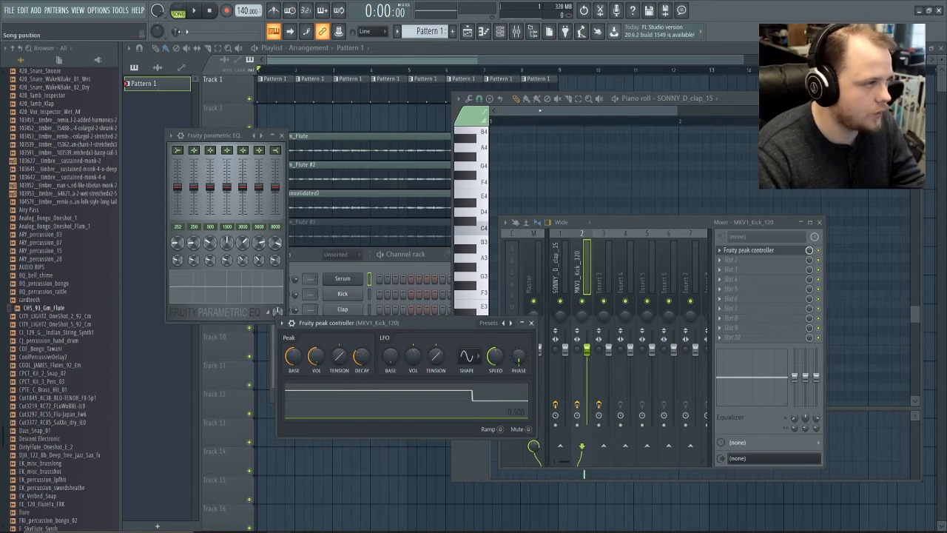
- Raise the EQ's band 1 width to 0.55, playing the song to hear the kick's effect on the flutes
key("space")
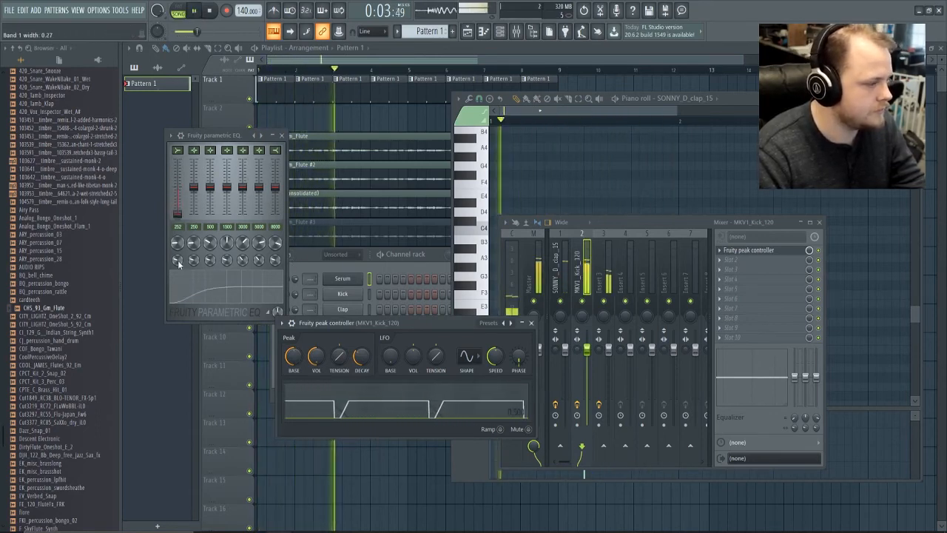
key("space")
left_click_drag(178, 260, 178, 251)
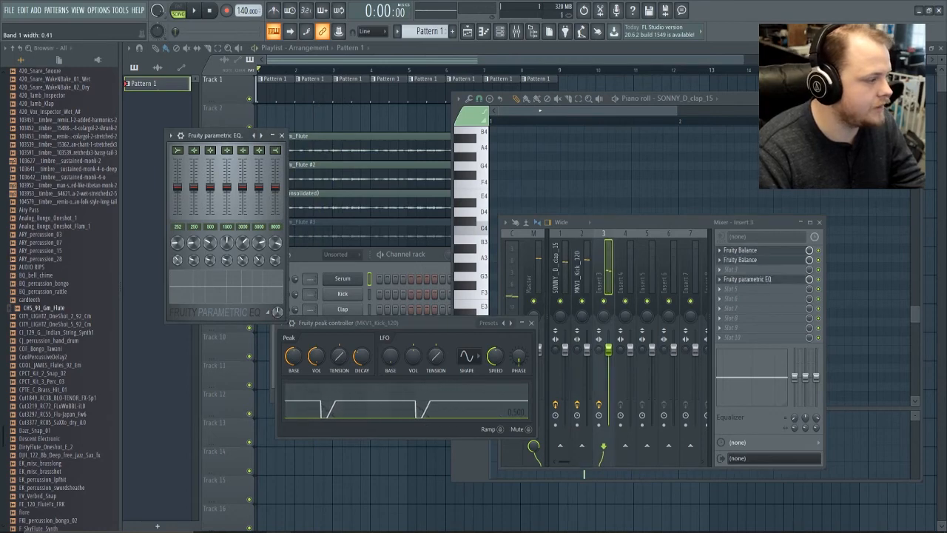
key("space")
scroll(178, 260, "up", 3)
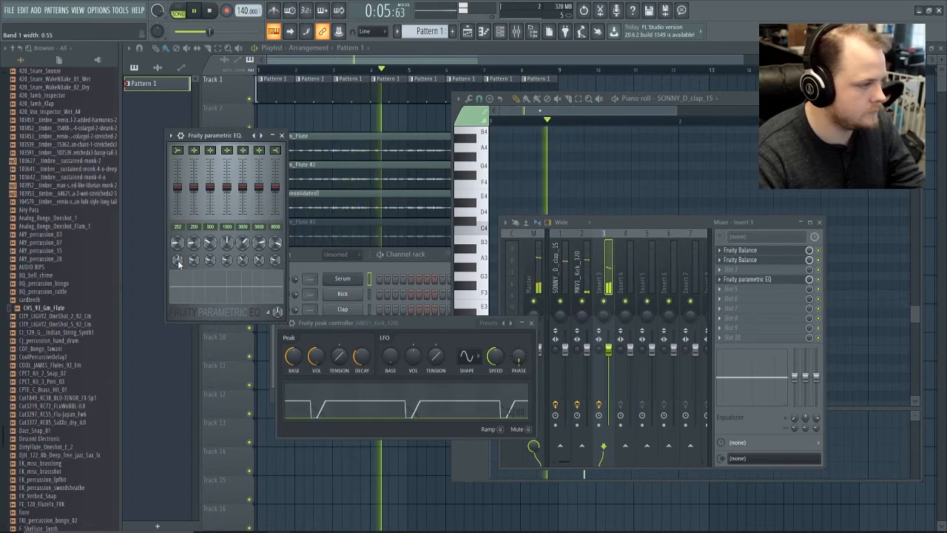
key("space")
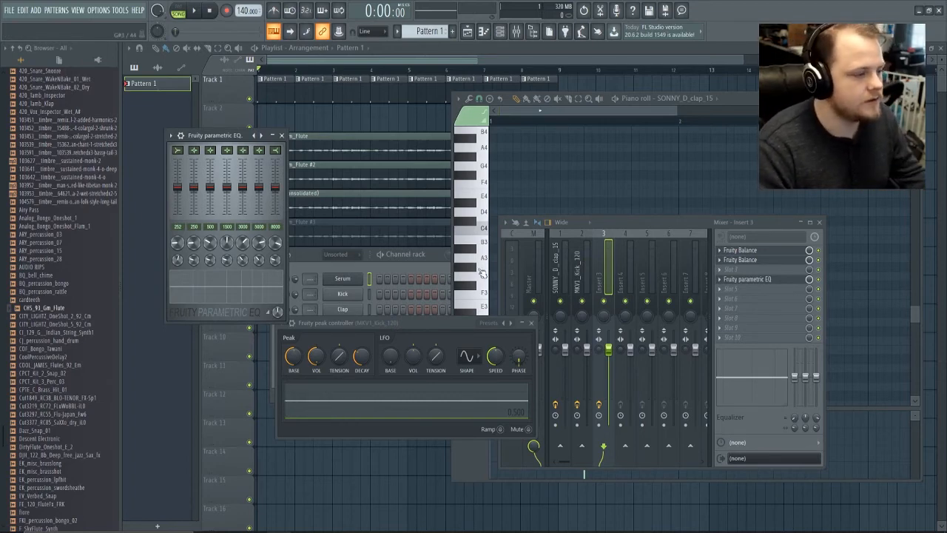
- Add a second Fruity Parametric EQ to Insert 3 in effect slot 5 during playback, and stop the song
key("space")
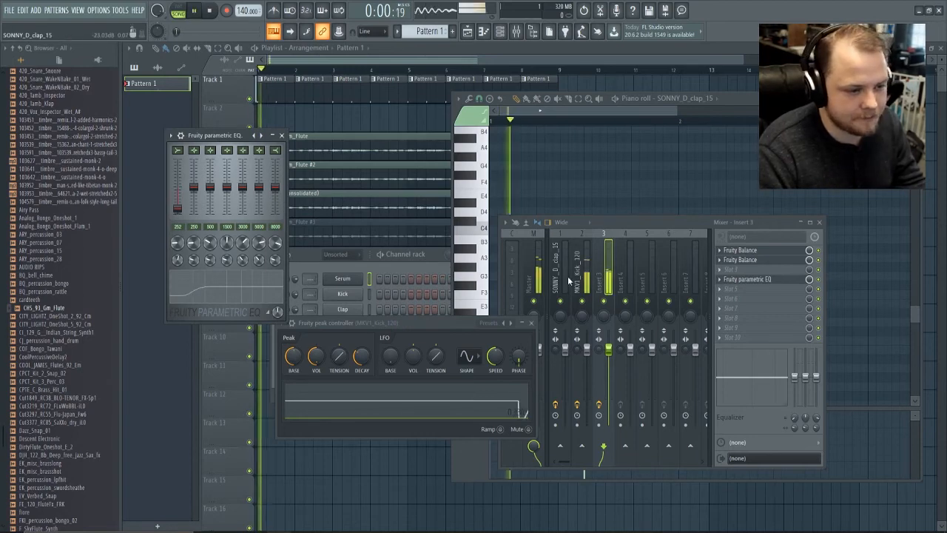
left_click(557, 272)
left_click(722, 260)
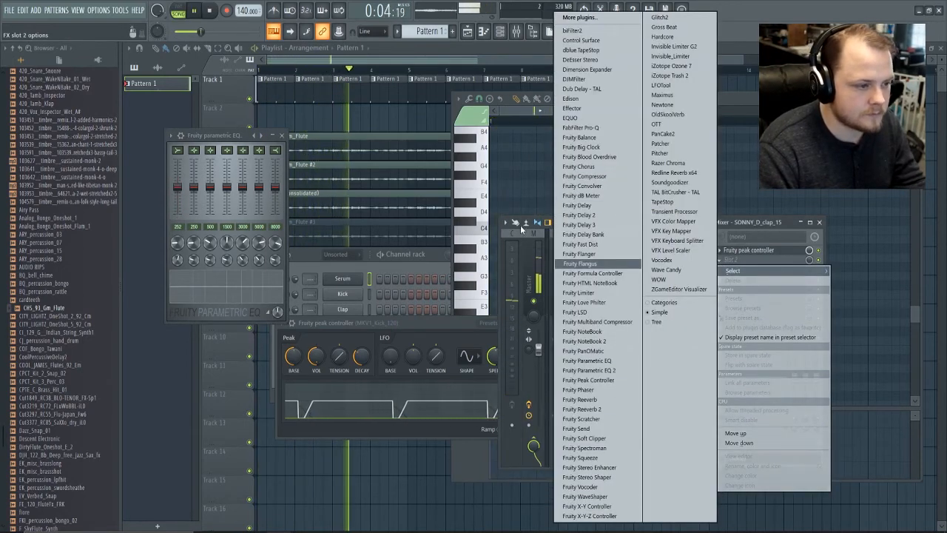
left_click(607, 285)
left_click(726, 297)
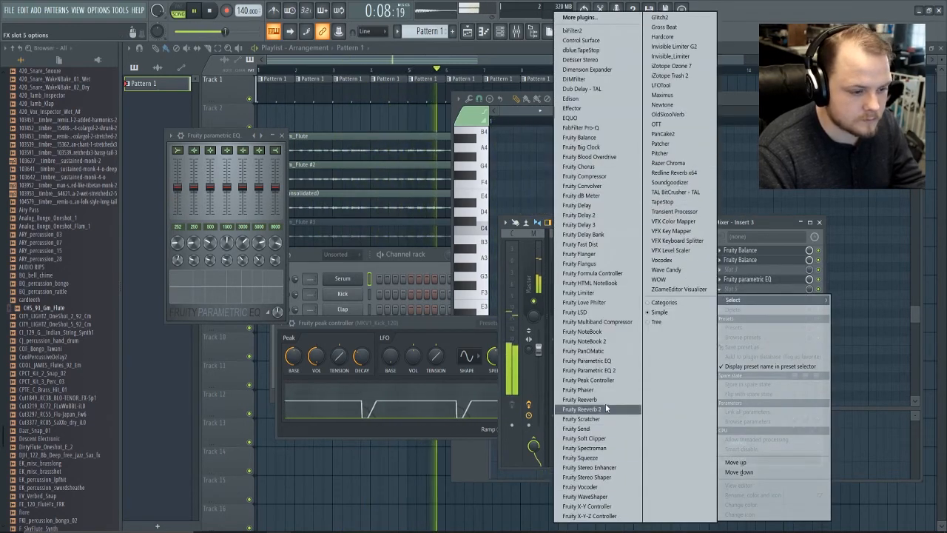
left_click(589, 360)
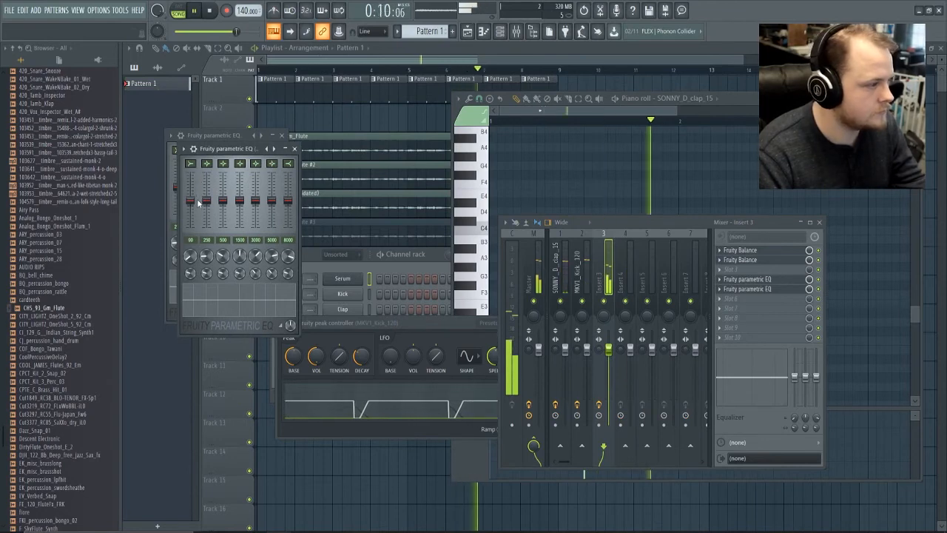
key("space")
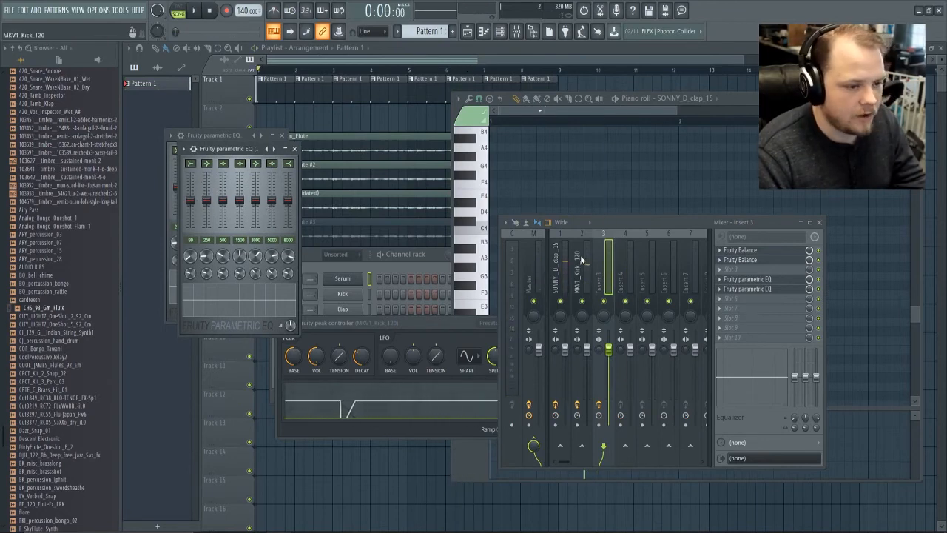
- Add FabFilter Pro-Q to the clap track in effect slot 5 and set its analyzer to Post-EQ
left_click(560, 271)
left_click(737, 299)
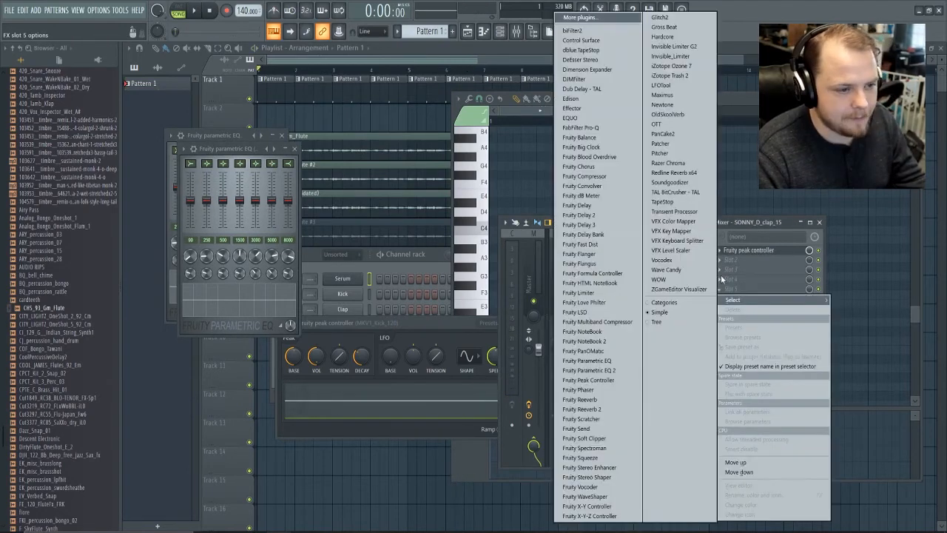
left_click(592, 124)
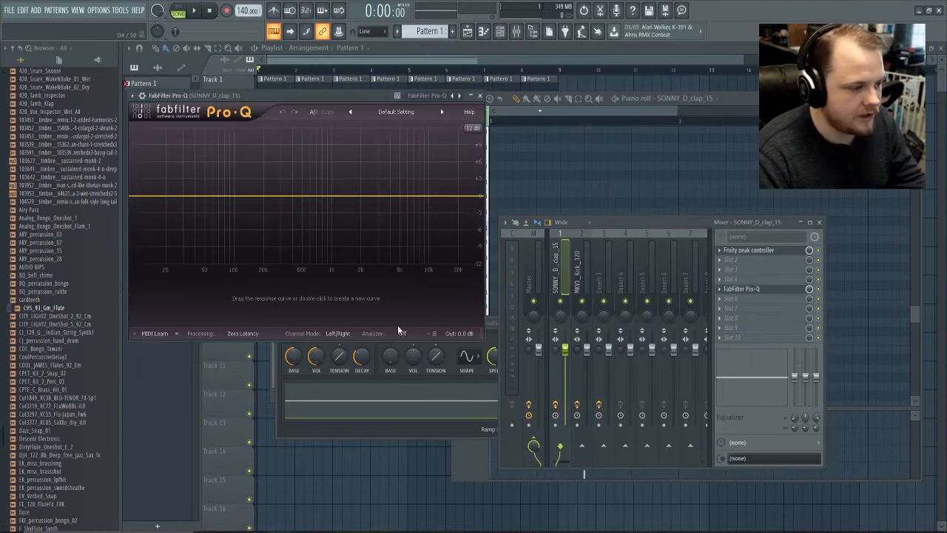
left_click(399, 332)
left_click(411, 365)
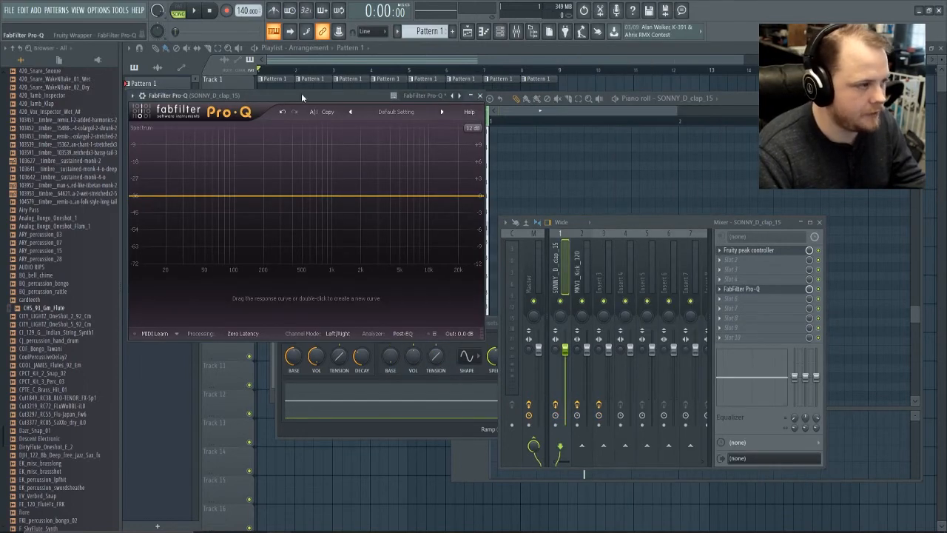
- Move the Pro-Q window clear of the Parametric EQs and play the song to examine the clap's frequency spectrum
left_click_drag(302, 93, 556, 114)
key("space")
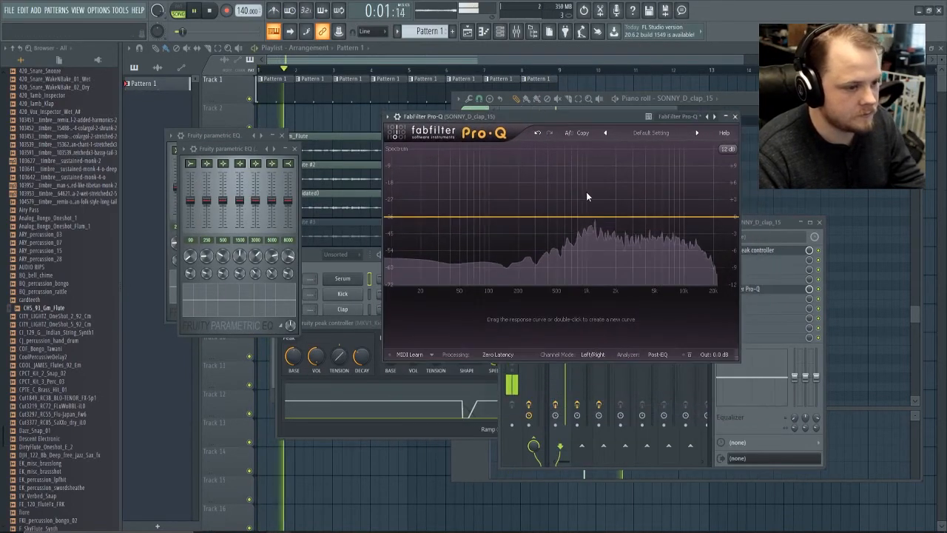
key("space")
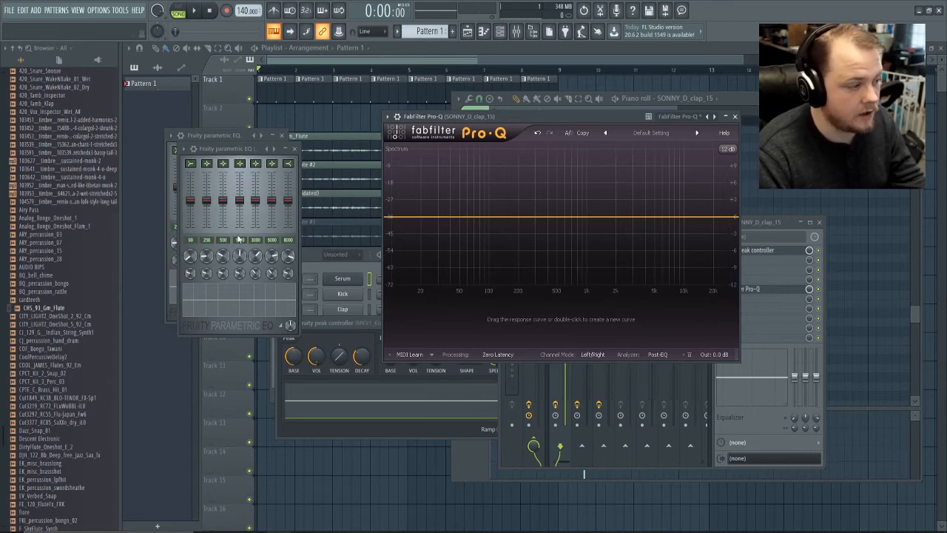
- Bring the mixer forward, select Insert 3, and place the second Parametric EQ window directly below the first
left_click(779, 239)
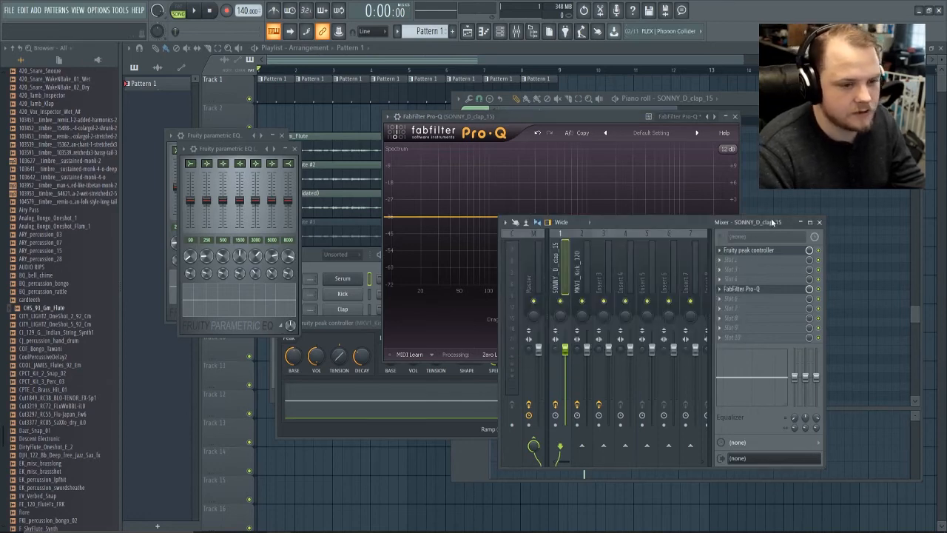
left_click(603, 257)
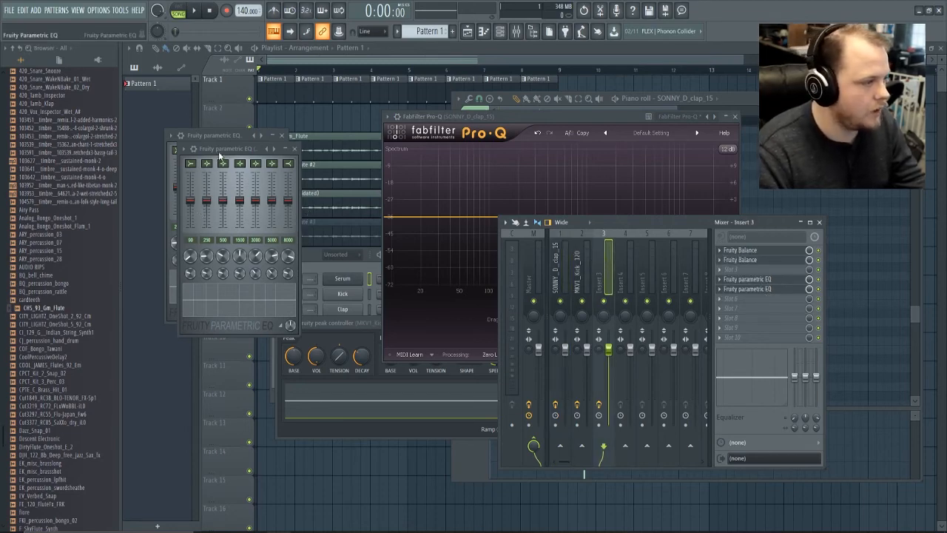
left_click_drag(218, 148, 213, 335)
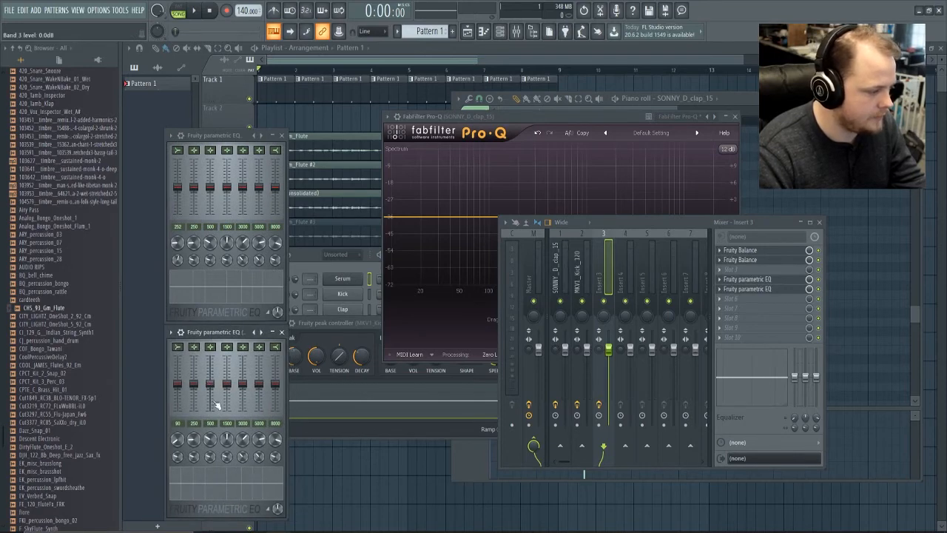
- Link the second EQ's band 4 level to the clap's Peak ctrl - Peak, and play the song to check
mouse_move(227, 385)
left_mouse_down()
mouse_move(226, 406)
mouse_move(227, 385)
left_mouse_up()
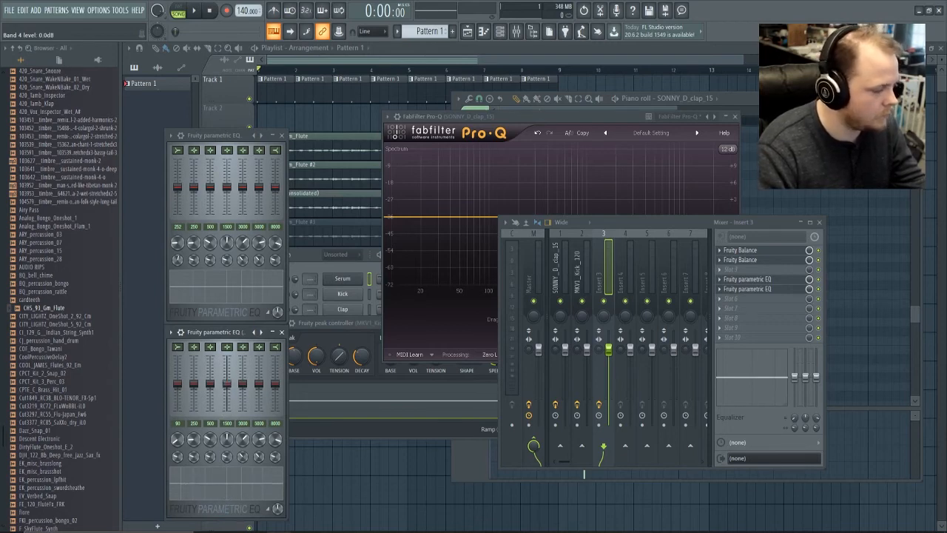
right_click(227, 384)
left_click(273, 461)
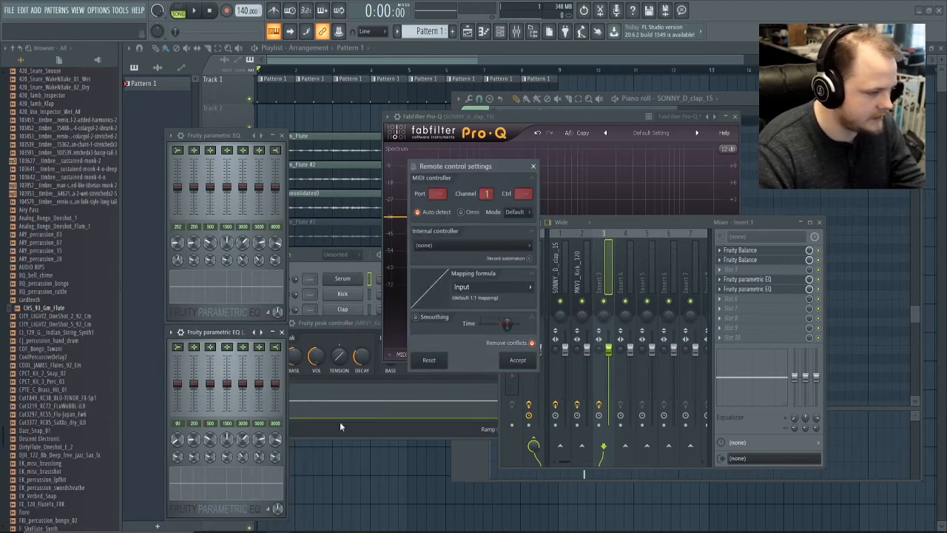
left_click(448, 246)
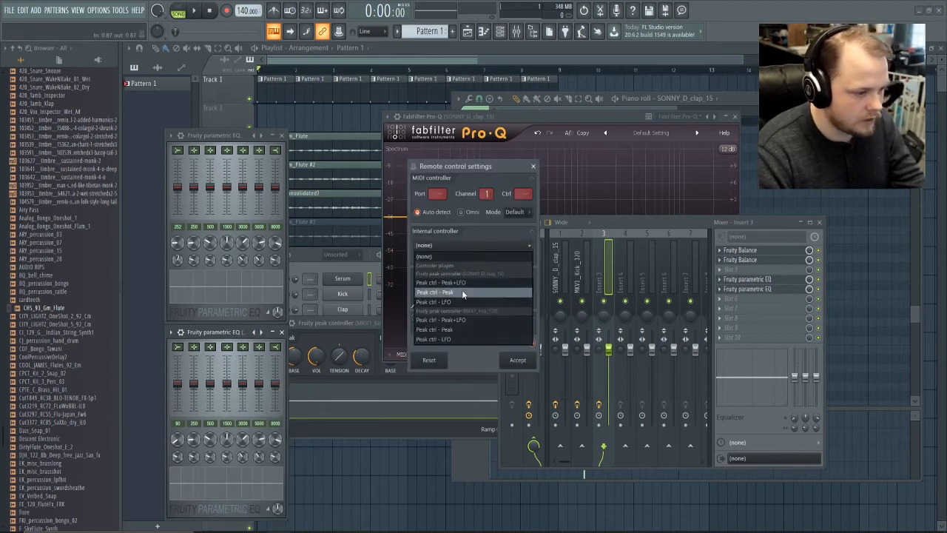
left_click(462, 292)
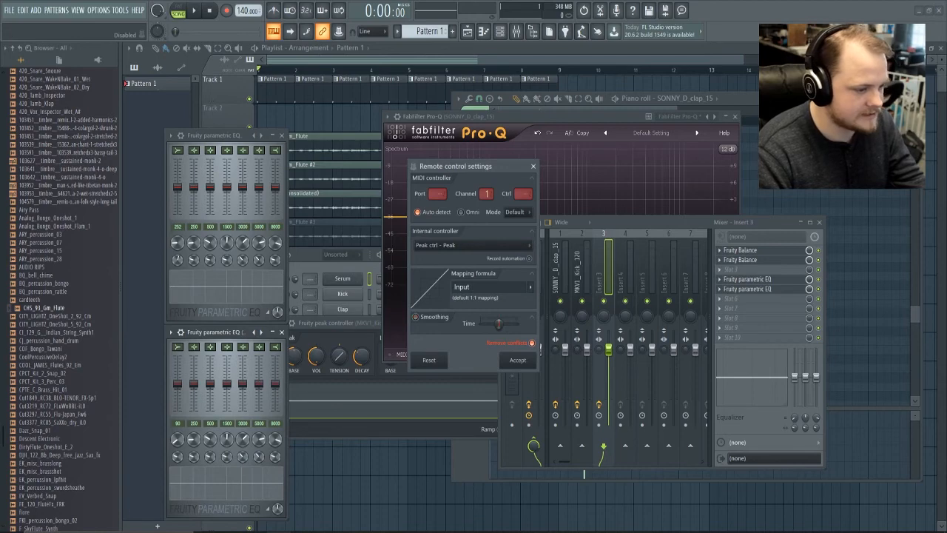
left_click(516, 360)
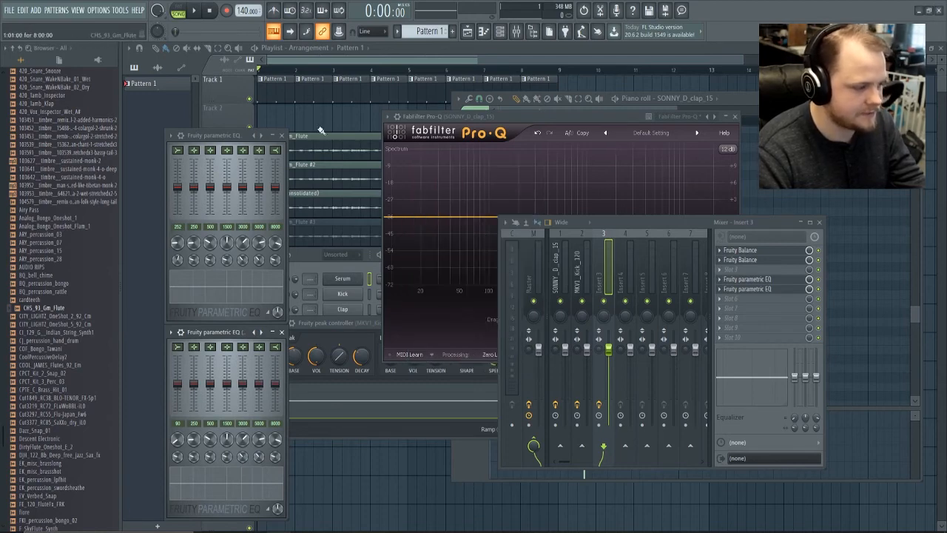
left_click(195, 12)
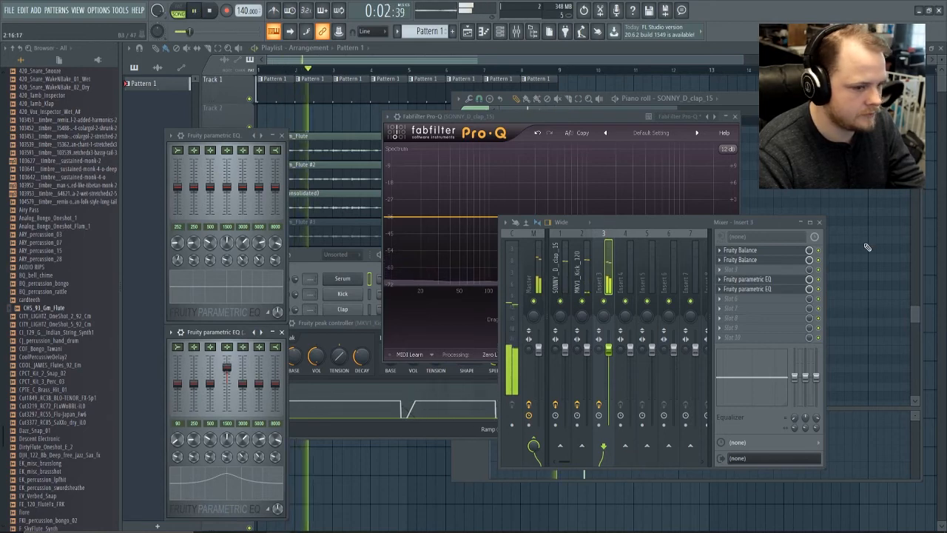
key("space")
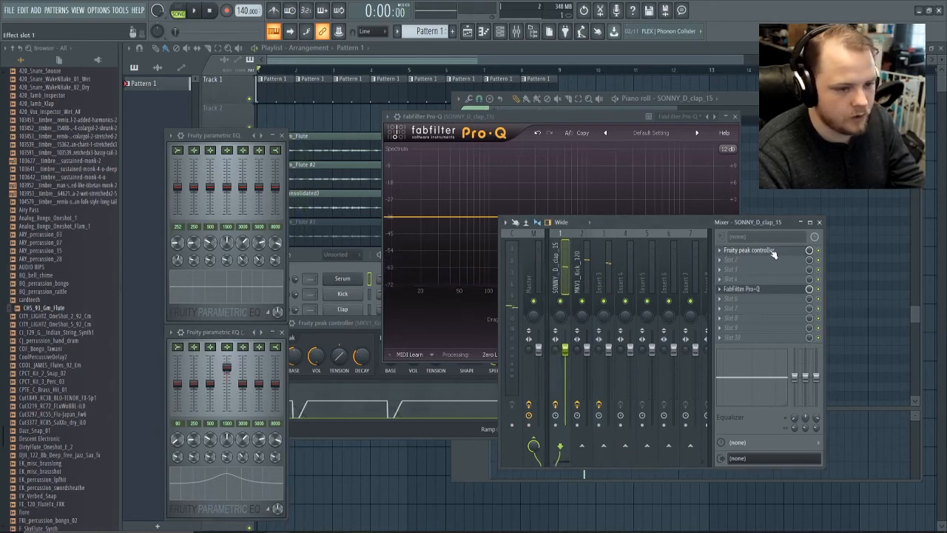
- Copy a neutral band level from the second EQ into the clap Peak Controller's peak Base, and play the song to check
left_click(770, 250)
right_click(265, 379)
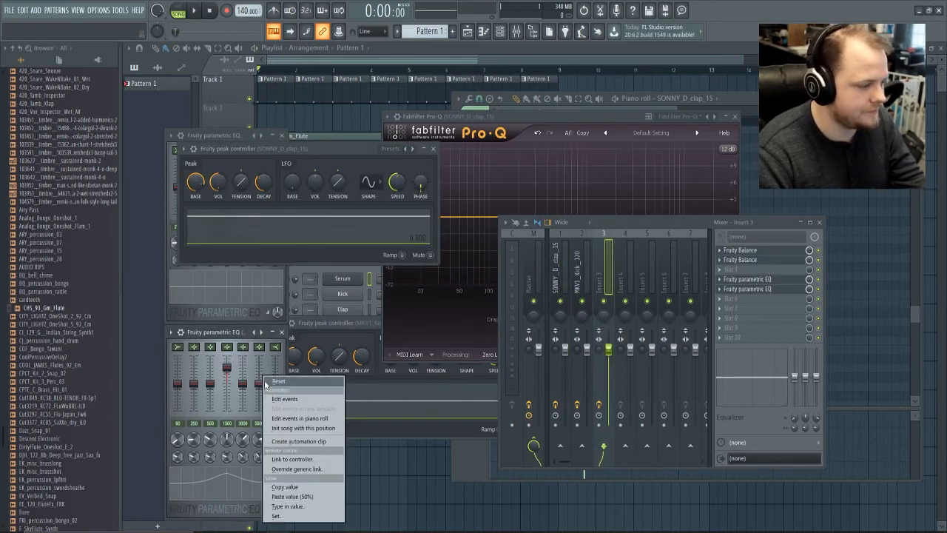
left_click(307, 495)
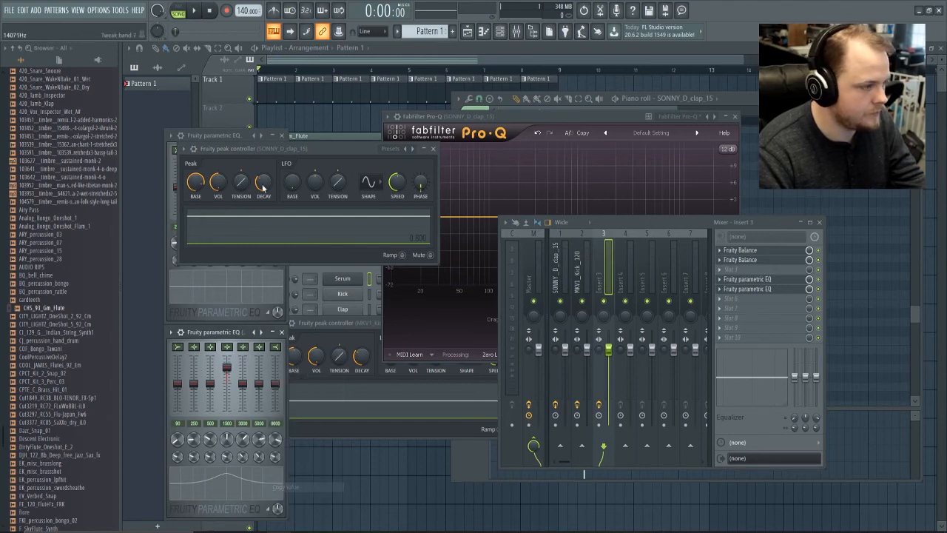
right_click(204, 183)
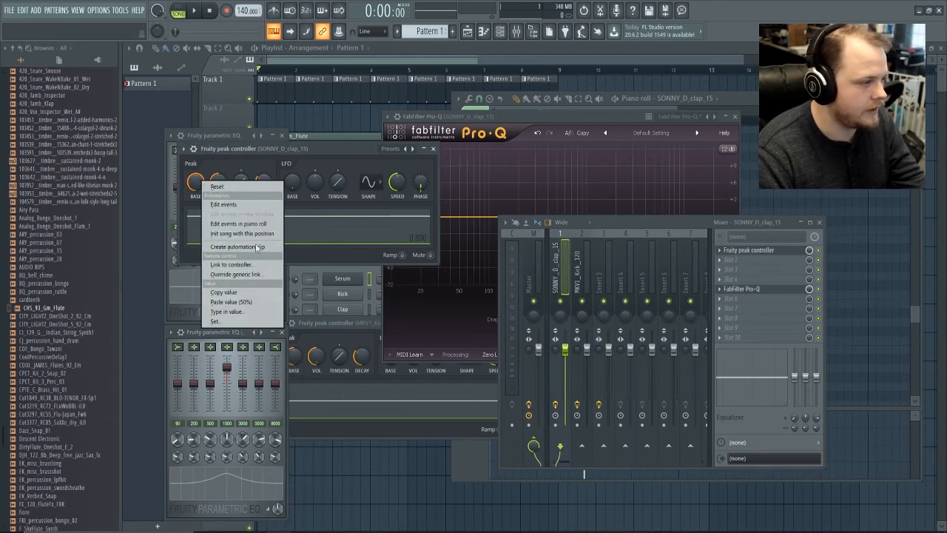
left_click(253, 303)
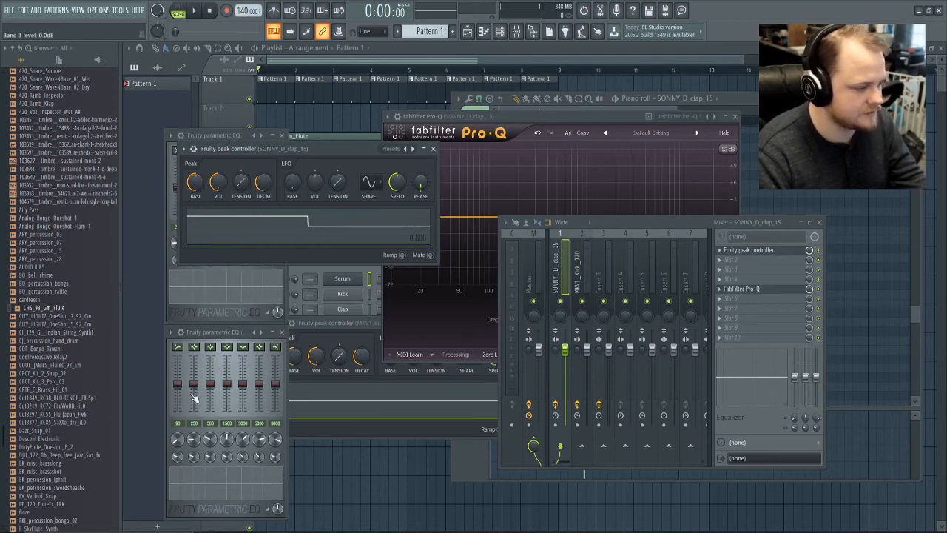
key("space")
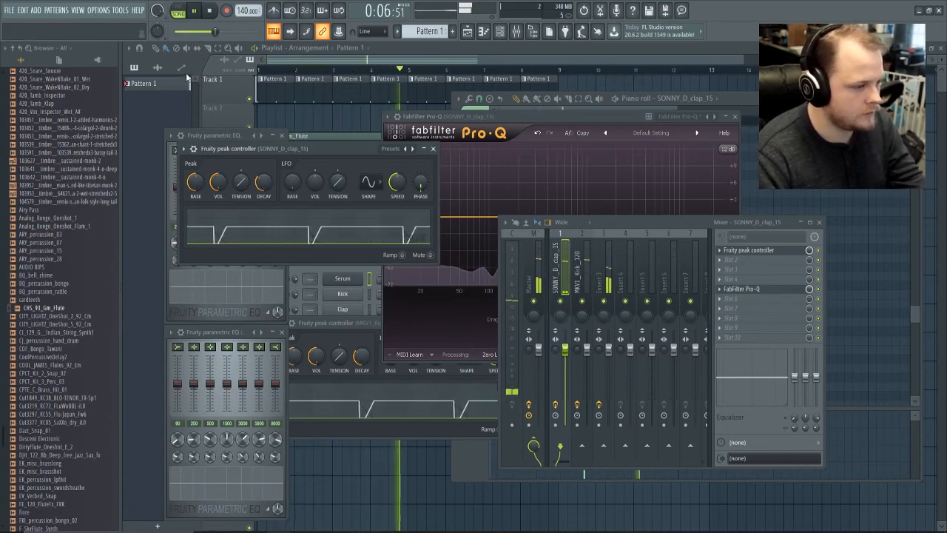
key("space")
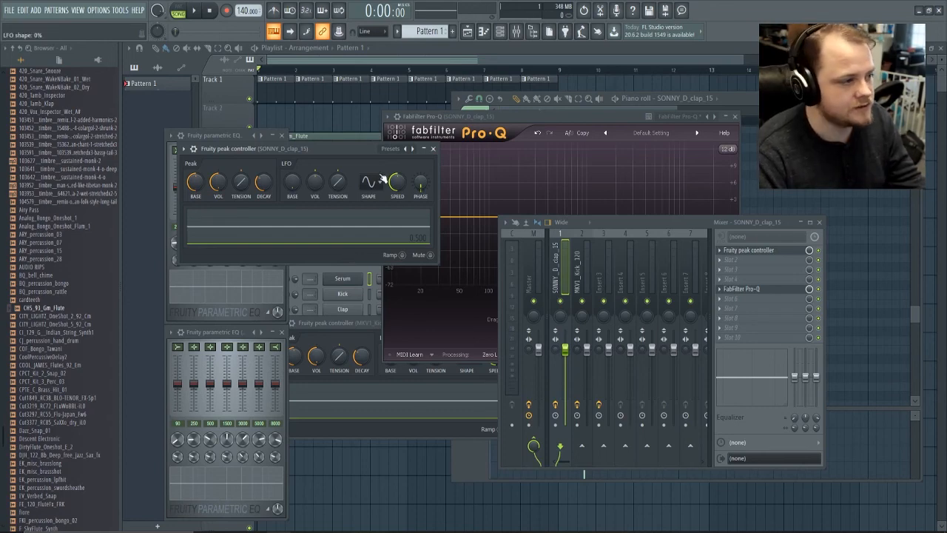
- Close all windows over the playlist and play the song briefly to hear the finished sidechain
left_click(356, 130)
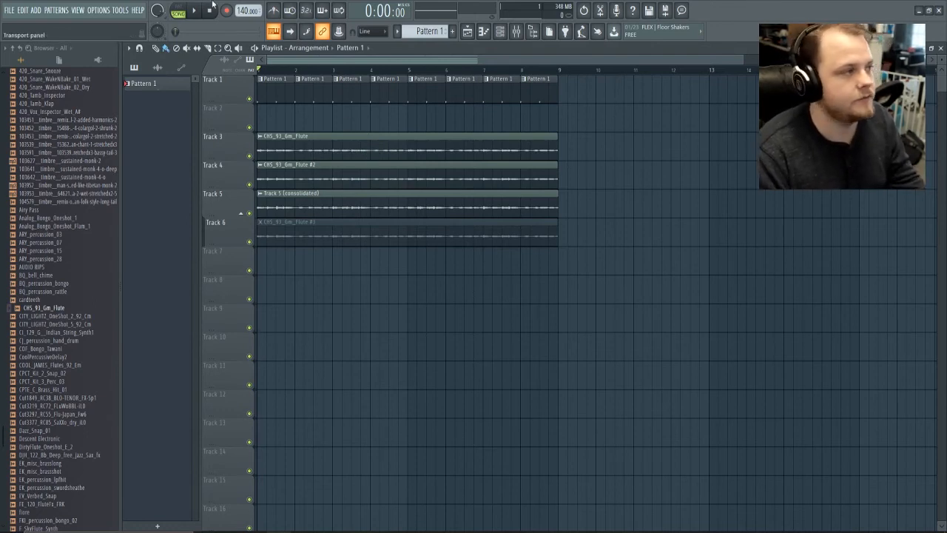
key("space")
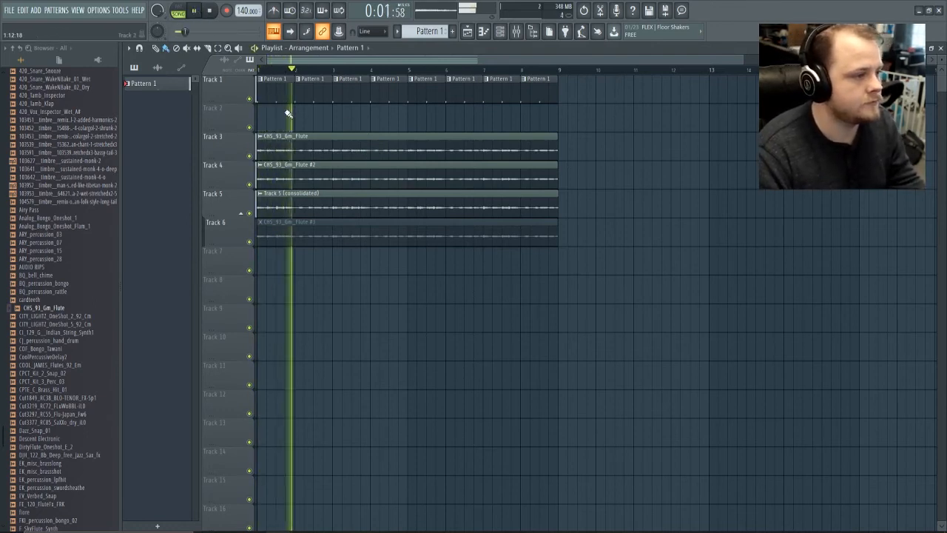
left_click(210, 11)
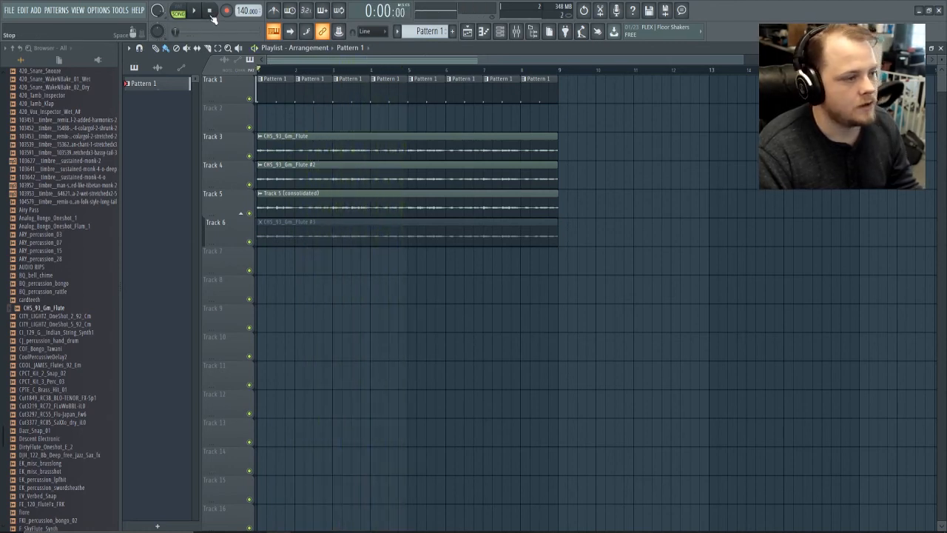